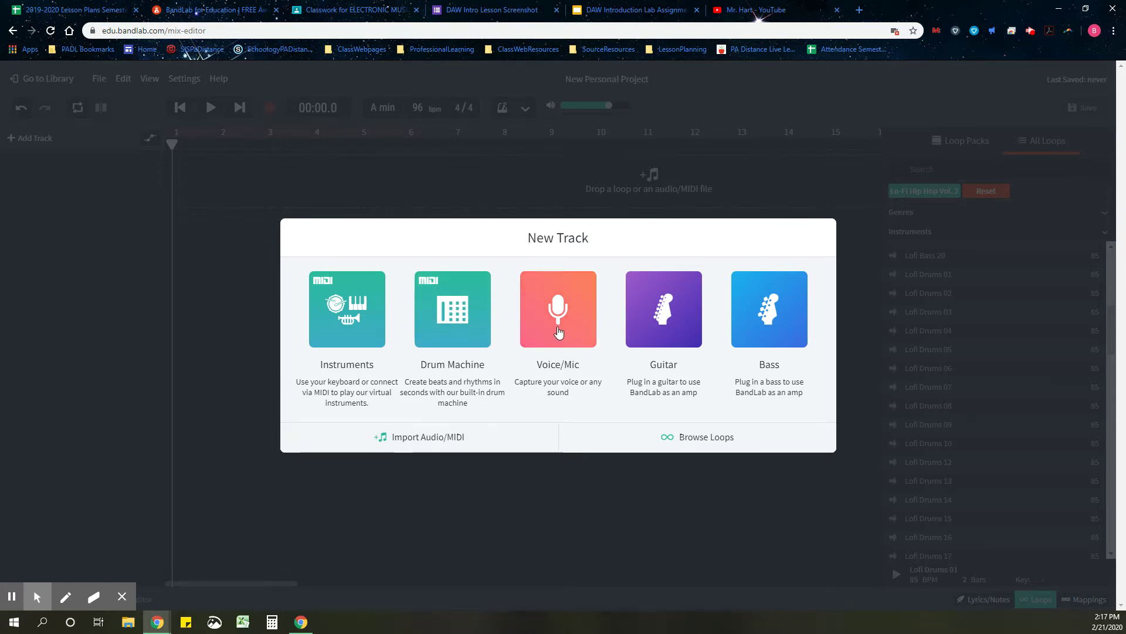
Reset the Lo-Fi Hip Hop Vol. 2 filter in the loop browser and close the loop browser.
left_click(662, 441)
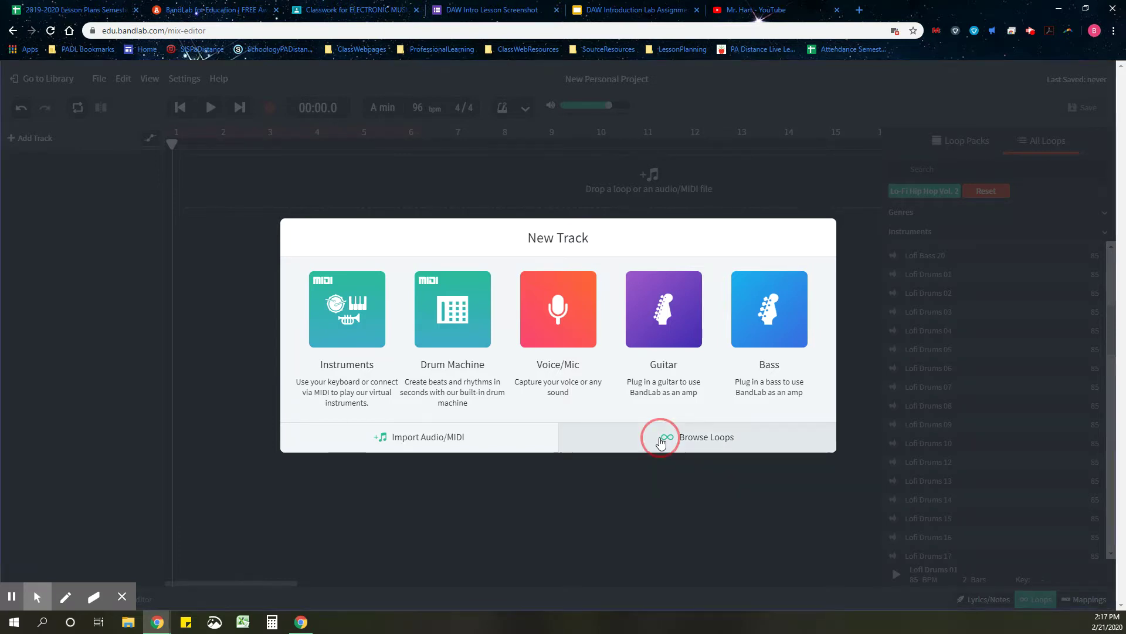
left_click(986, 192)
left_click(964, 141)
left_click(1039, 599)
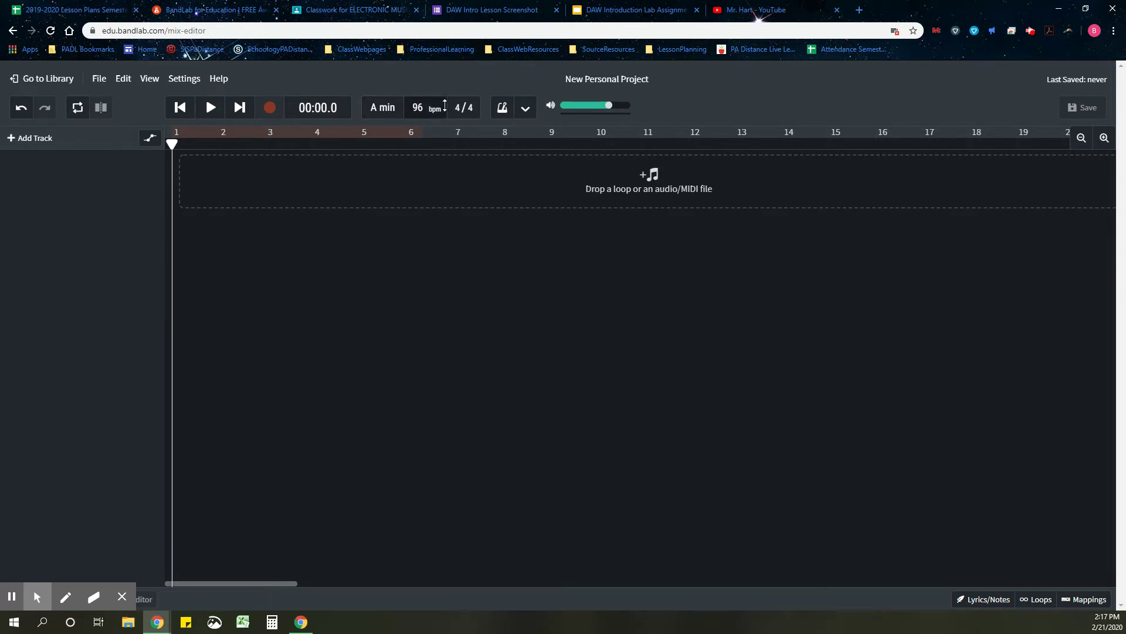
left_click(502, 107)
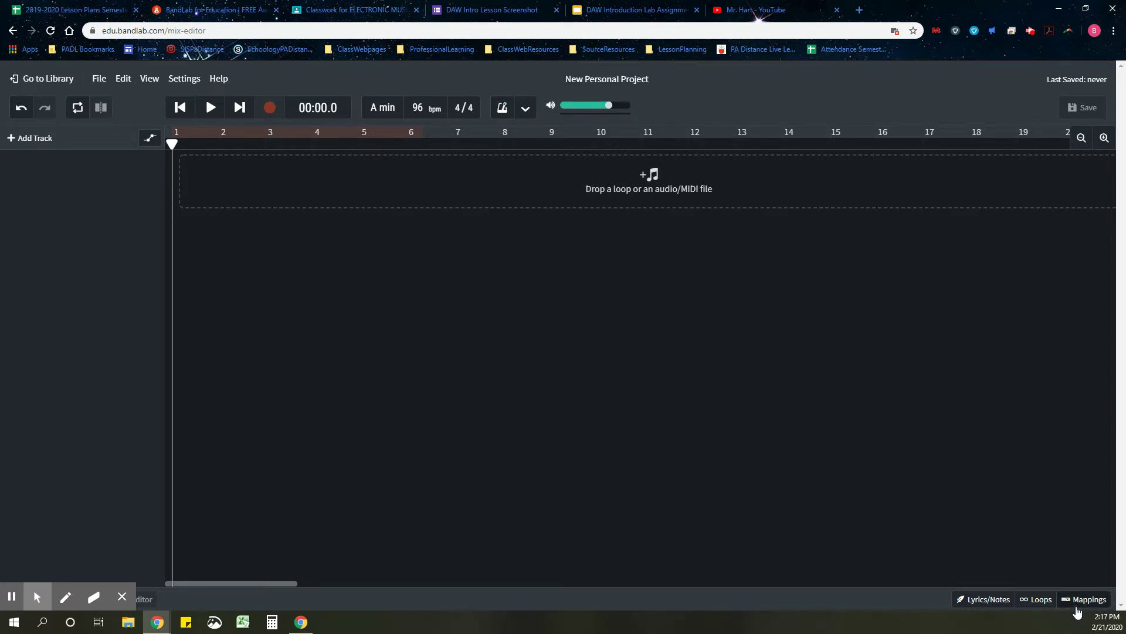
Reopen the loop browser and look through the available loop packs.
left_click(1037, 600)
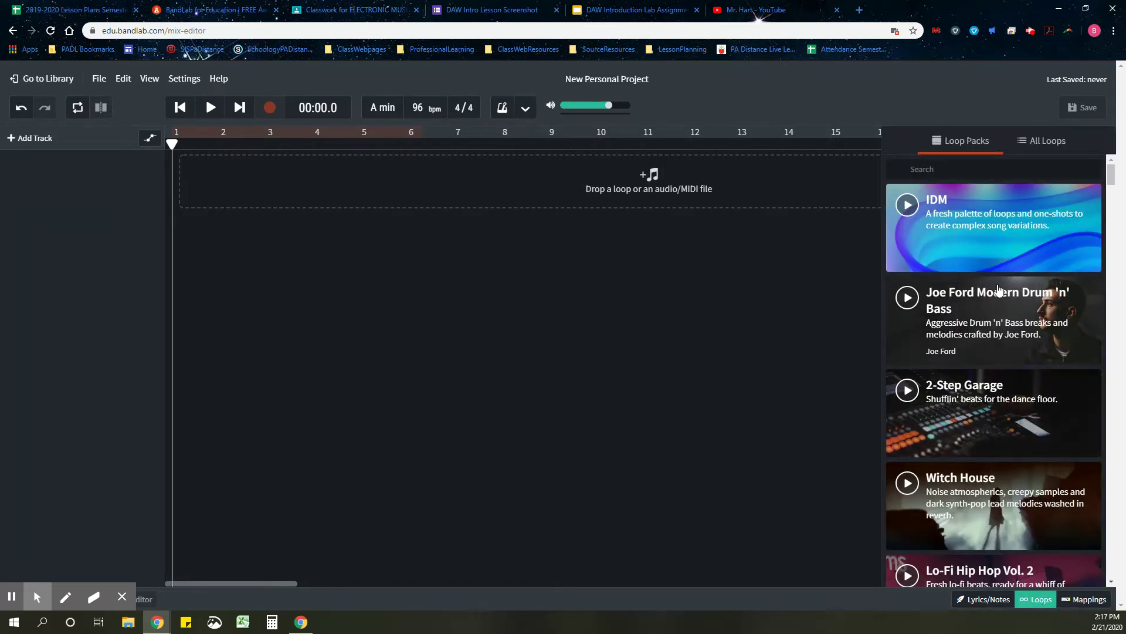
scroll(991, 269, "down", 6)
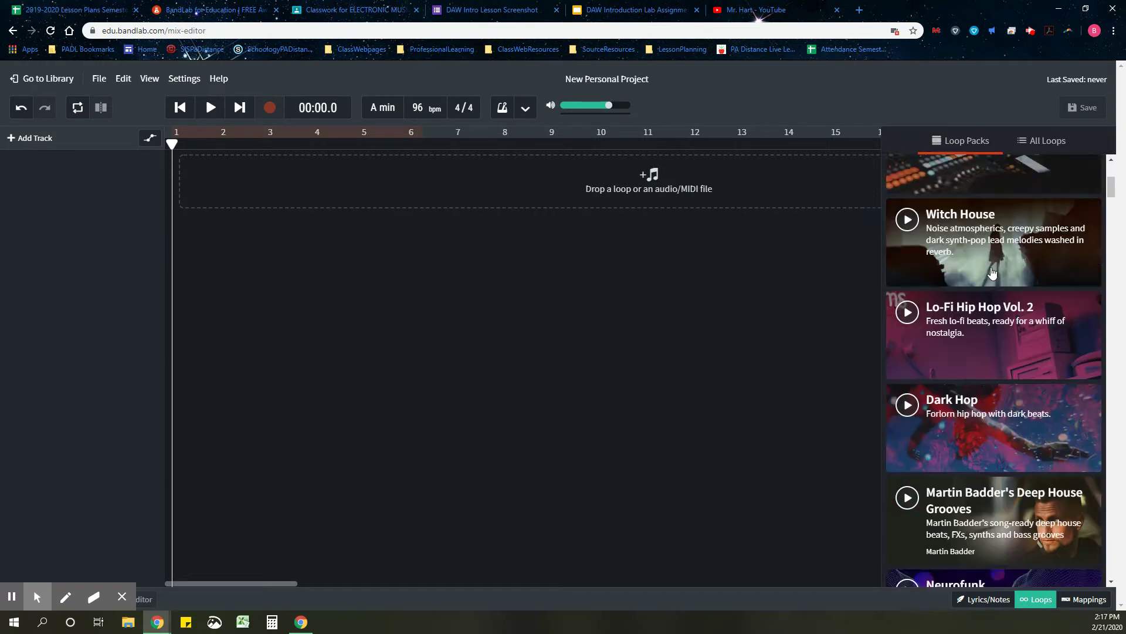
scroll(991, 276, "down", 3)
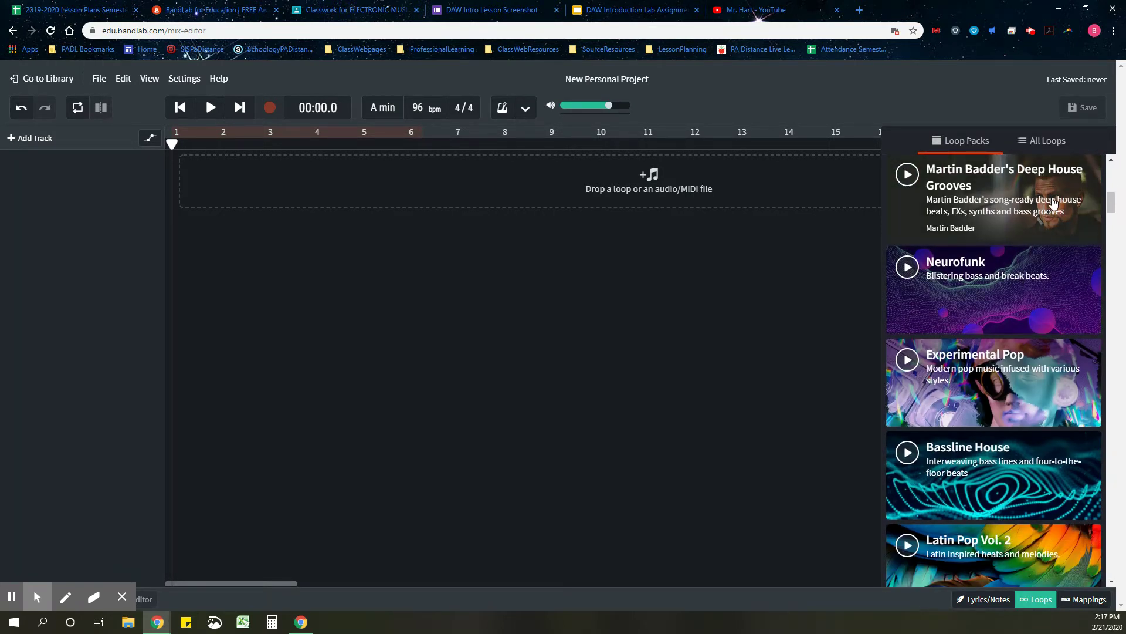
scroll(1039, 242, "down", 8)
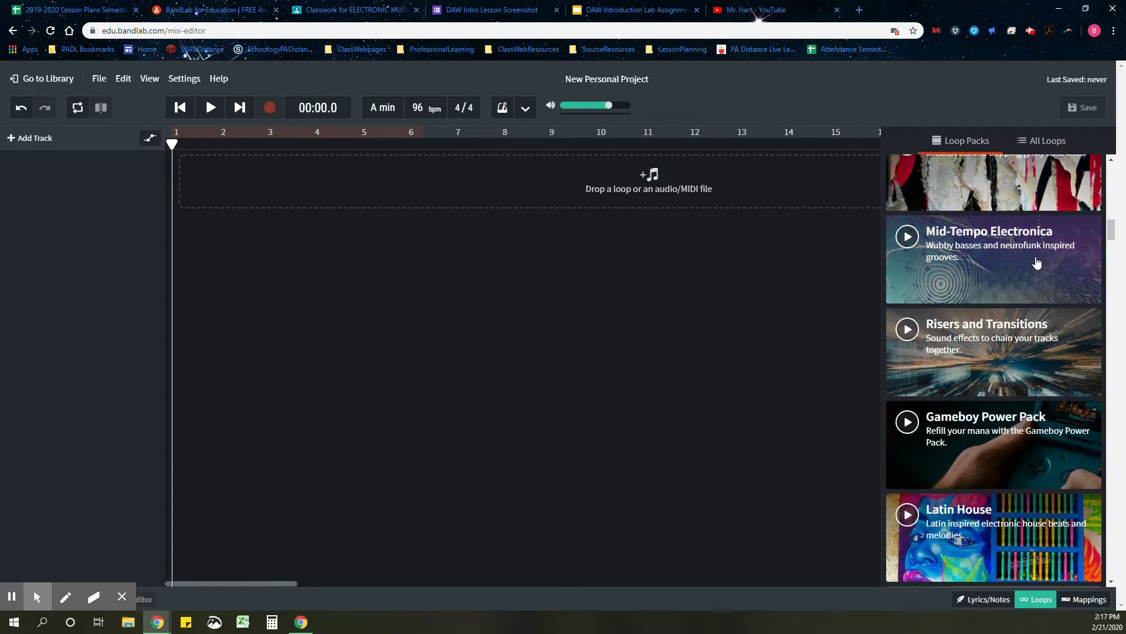
scroll(1044, 282, "down", 6)
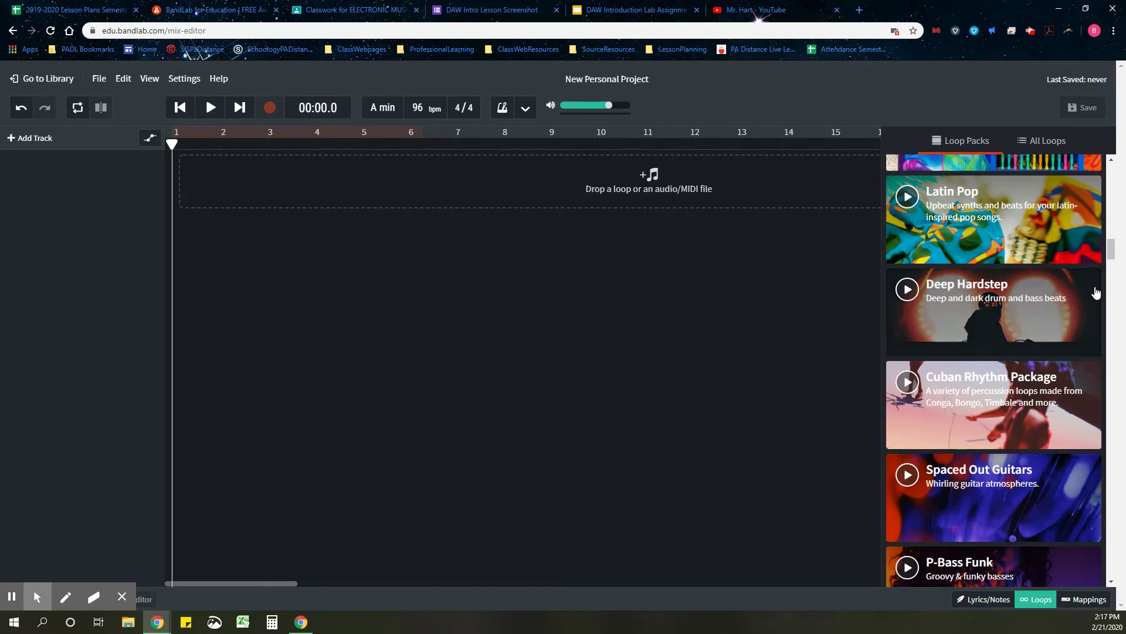
scroll(1073, 276, "up", 15)
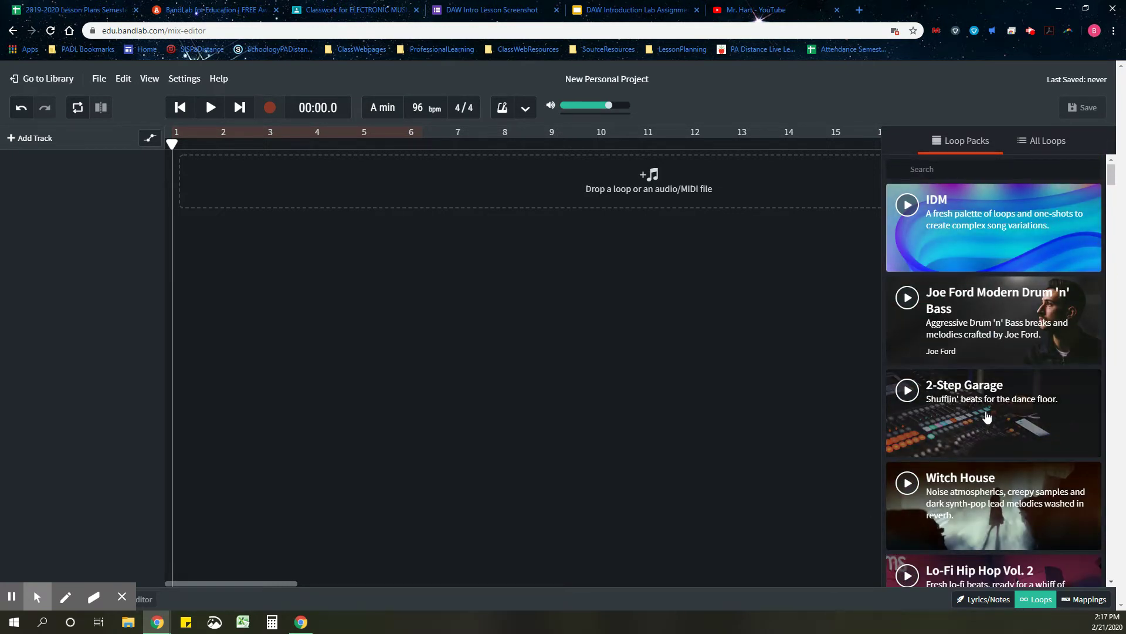
Preview the Absurd Kick, Bass Reese 01 and High Jingles loops from the Joe Ford Modern Drum 'n' Bass pack.
left_click(978, 330)
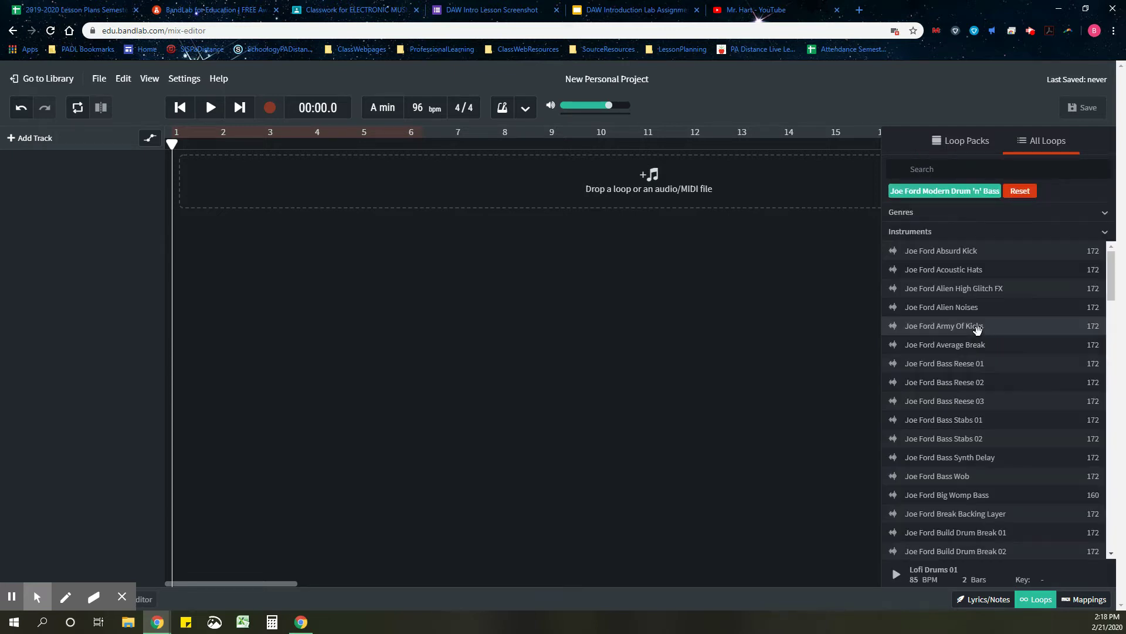
left_click(967, 252)
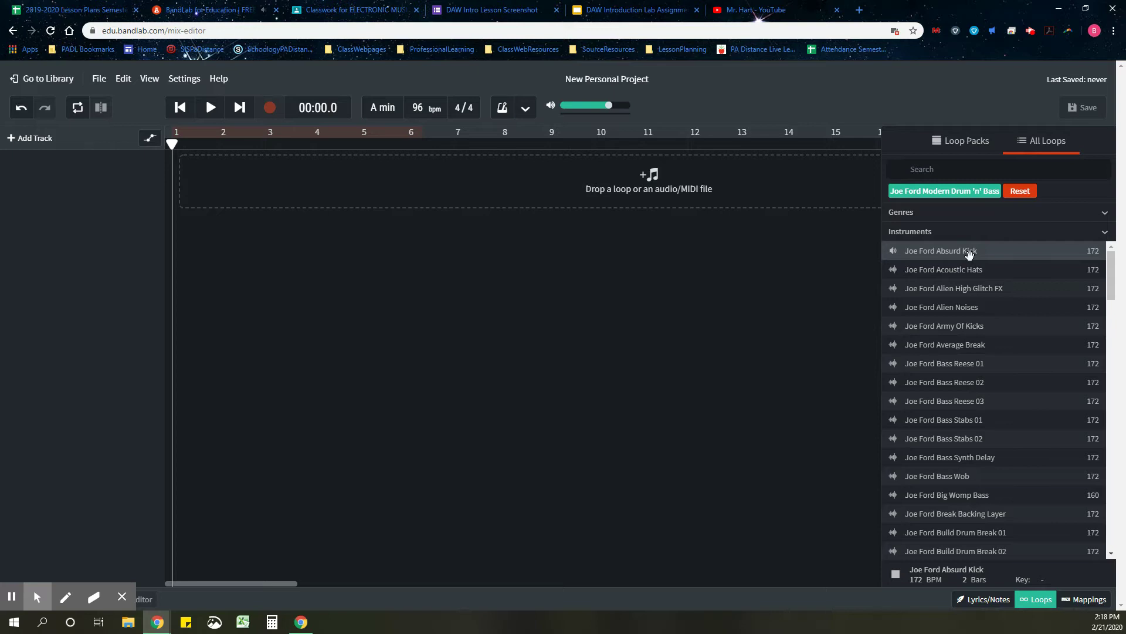
left_click(962, 368)
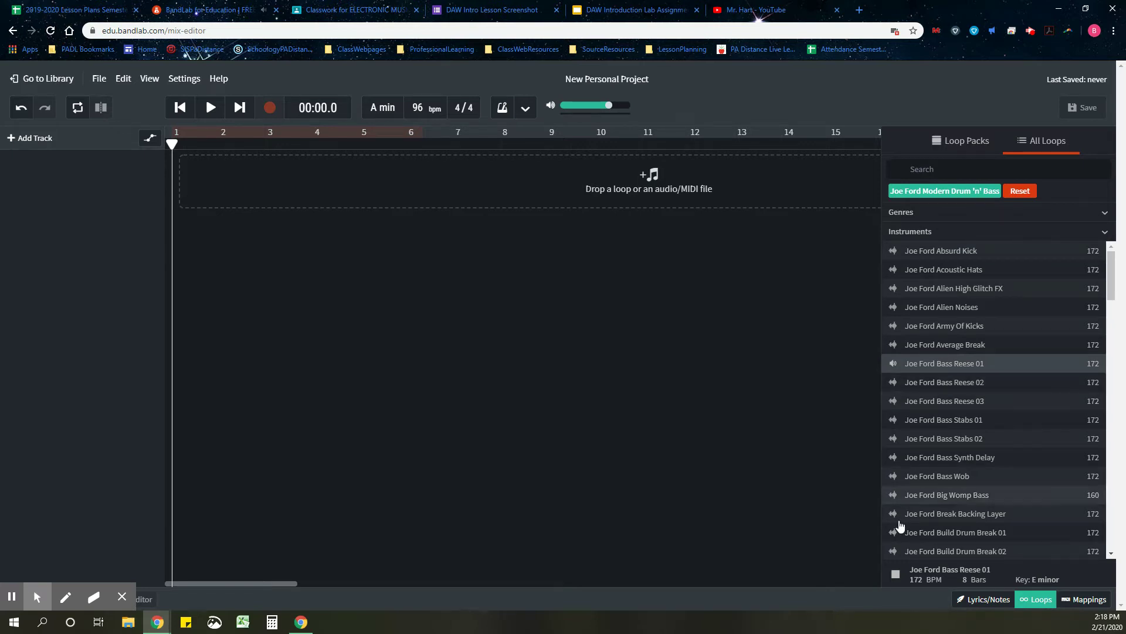
left_click(895, 575)
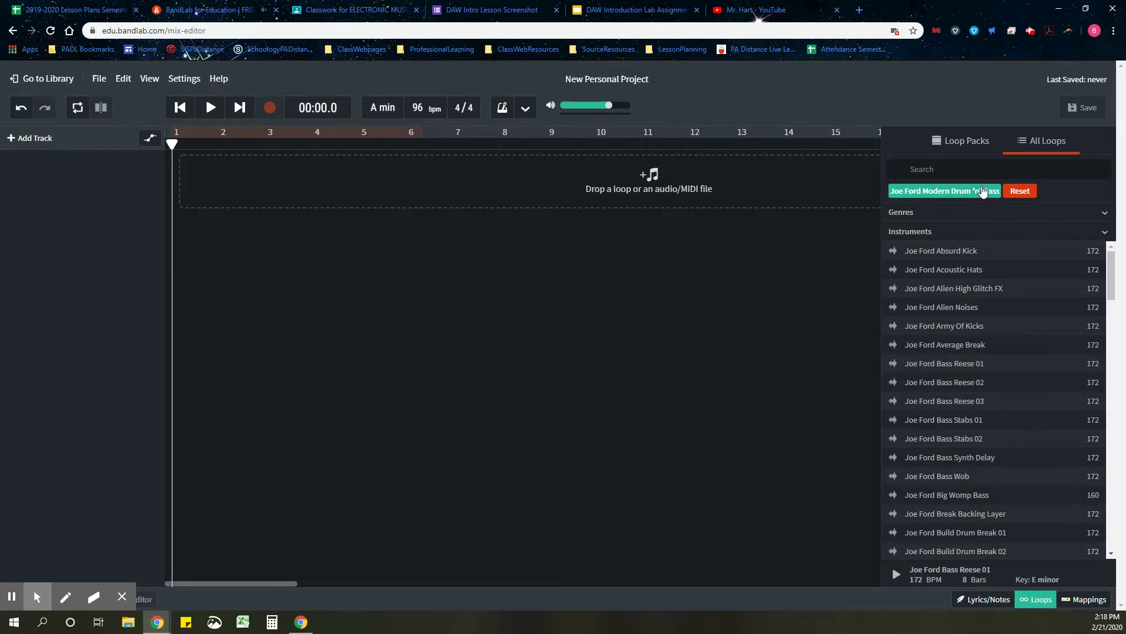
scroll(936, 398, "down", 10)
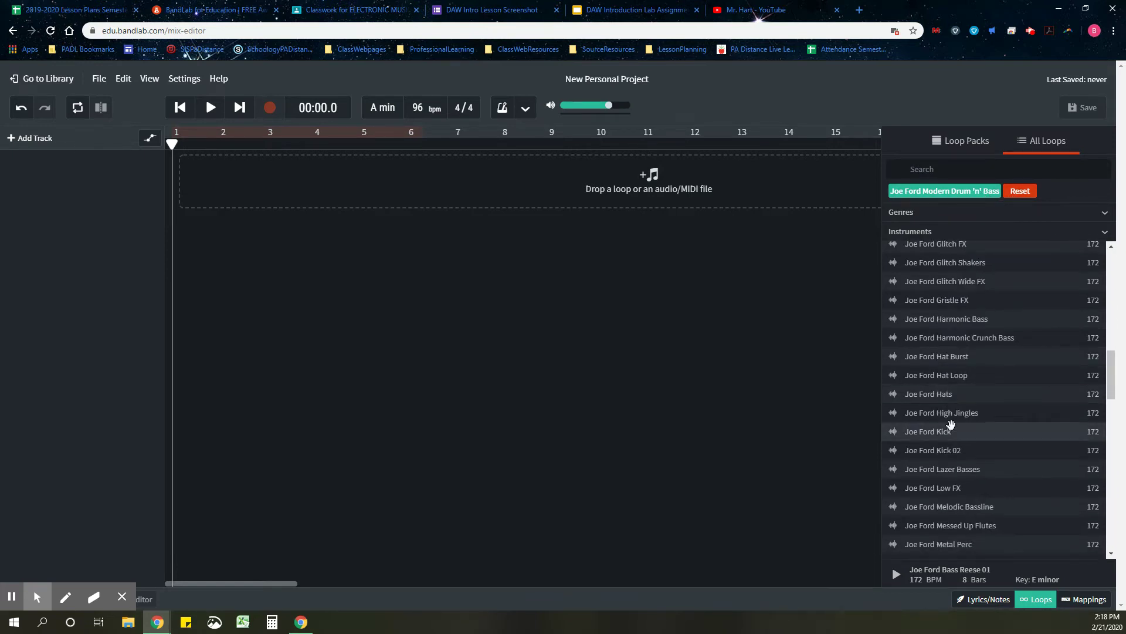
left_click(949, 414)
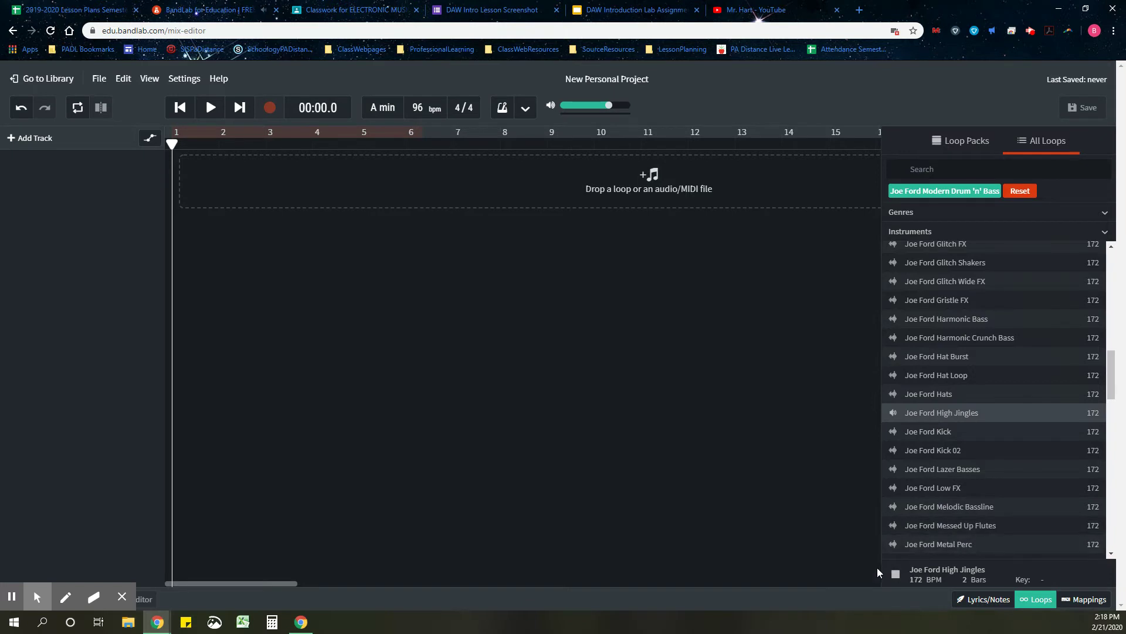
left_click(896, 575)
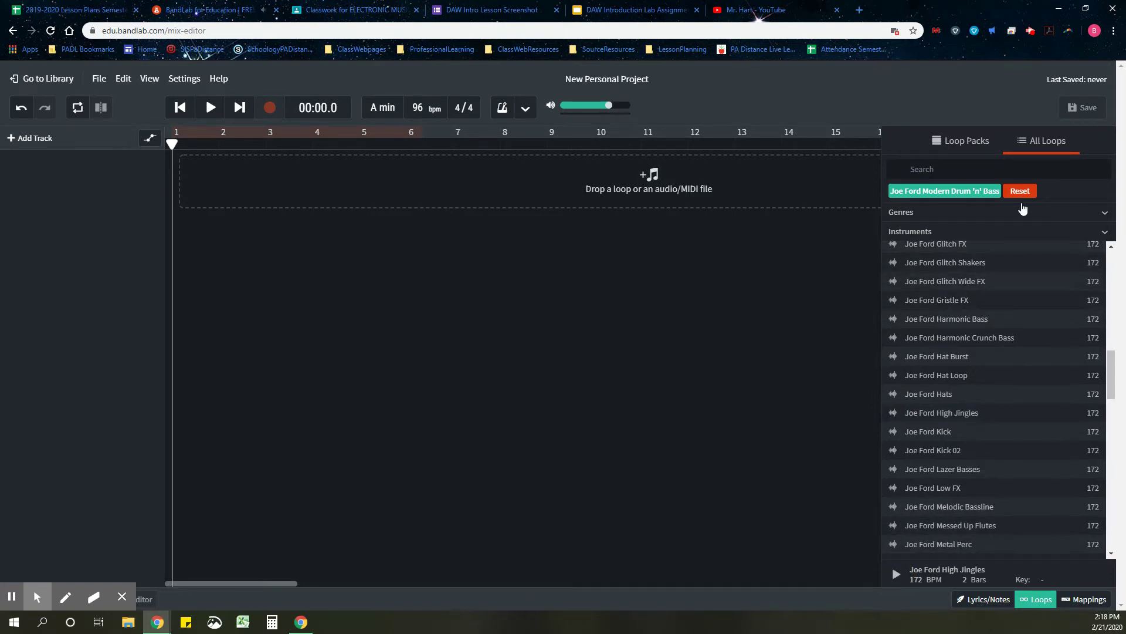
Reset the loop filter and preview the Lofi Drums 01 loop from the Lo-Fi Hip Hop Vol. 2 pack.
left_click(1019, 193)
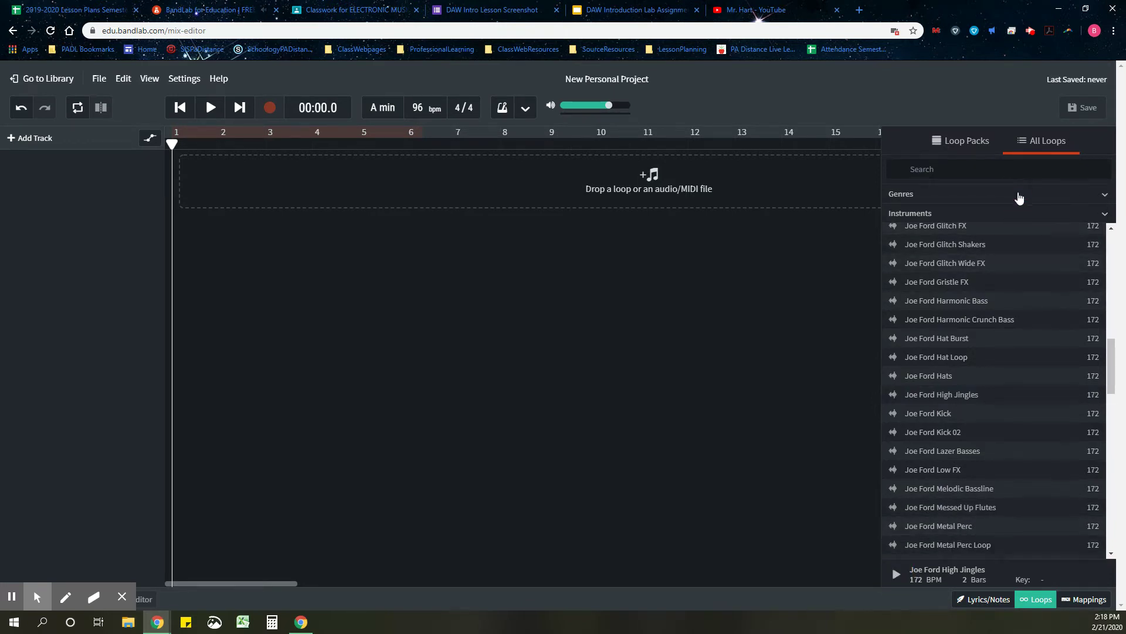
left_click(930, 143)
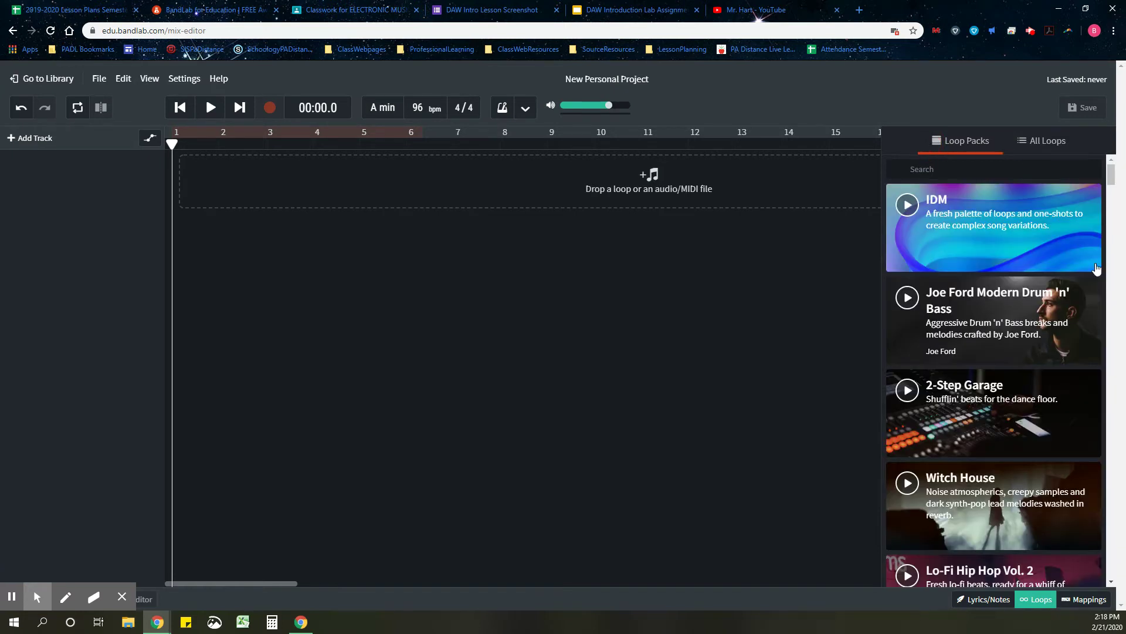
left_click_drag(1112, 177, 1115, 199)
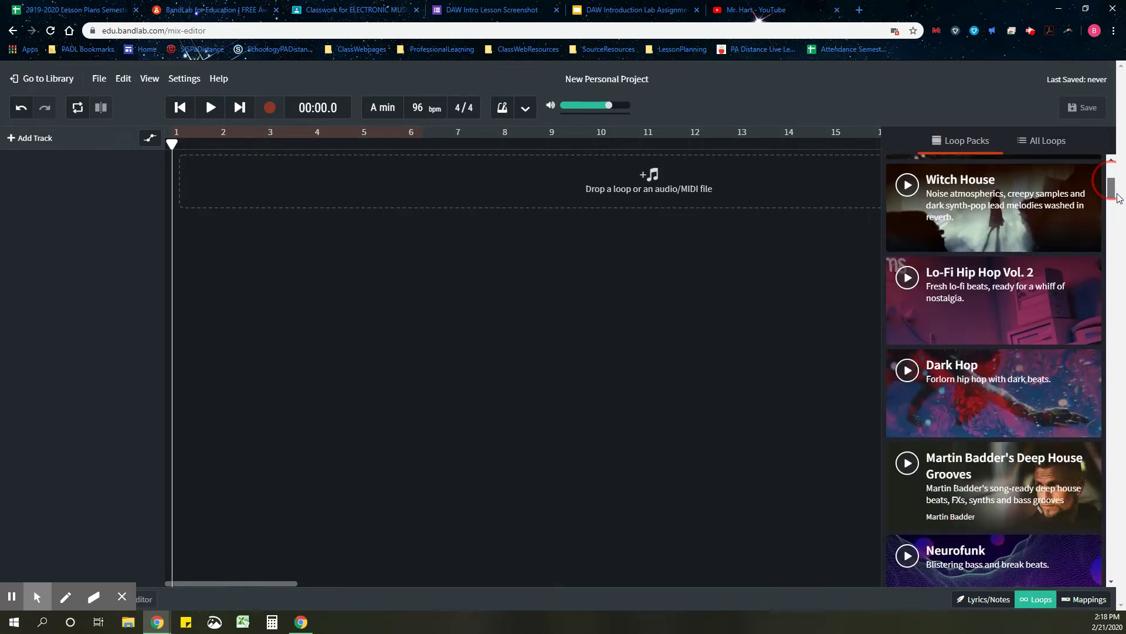
left_click(1026, 309)
scroll(954, 467, "down", 4)
left_click(963, 399)
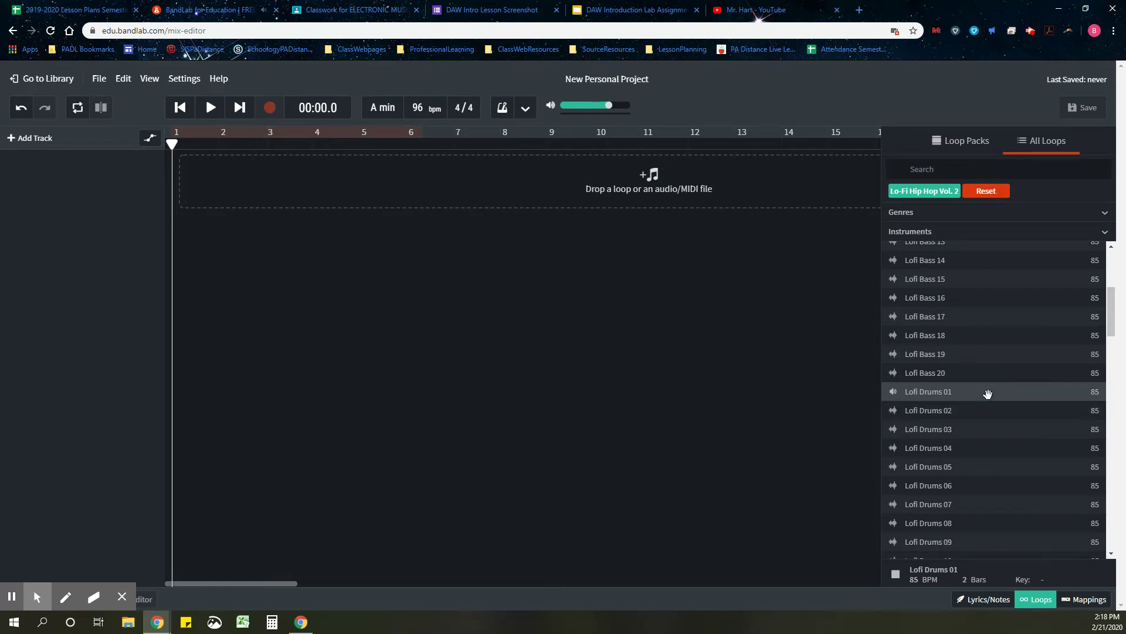
Place the Lofi Drums 01 loop on a new track at bar 1 and play it back.
left_click_drag(986, 397, 204, 177)
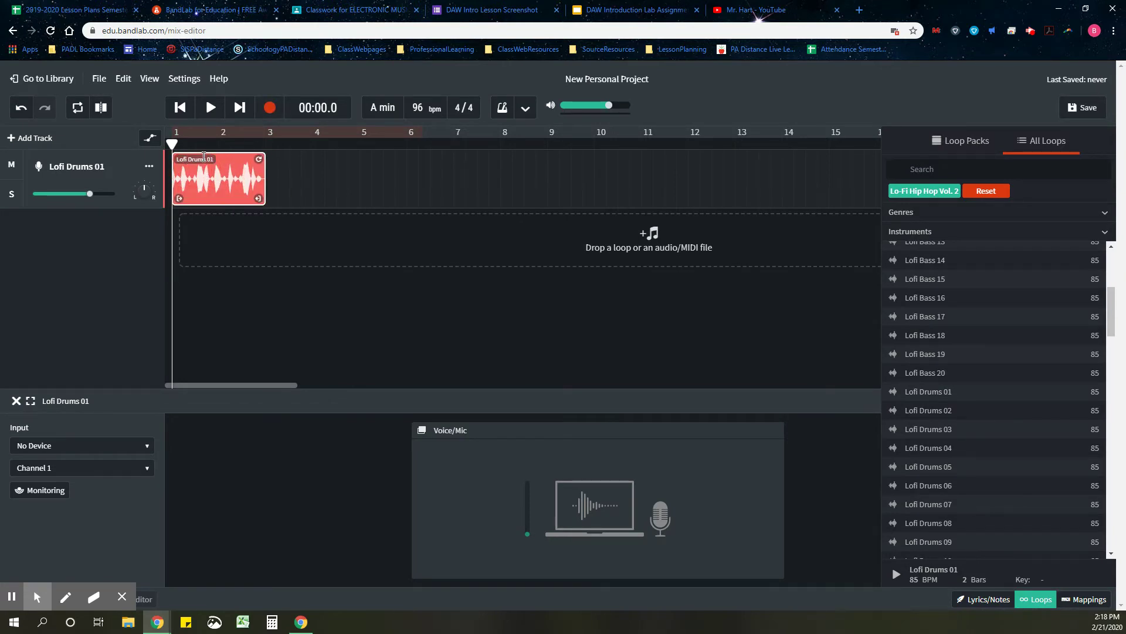
left_click(211, 111)
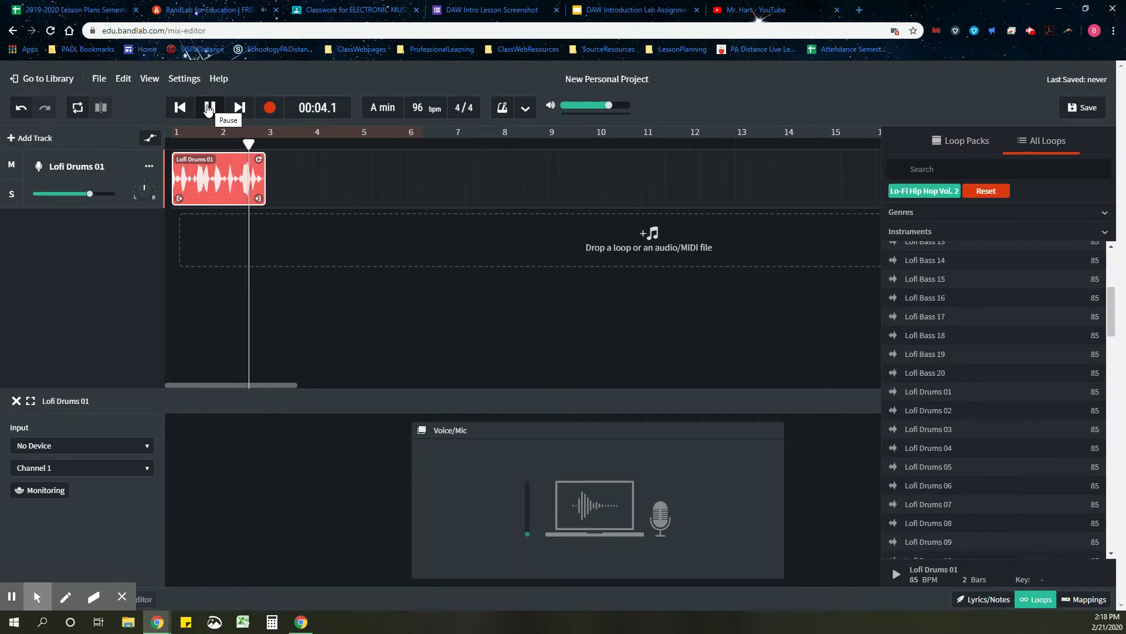
left_click(209, 109)
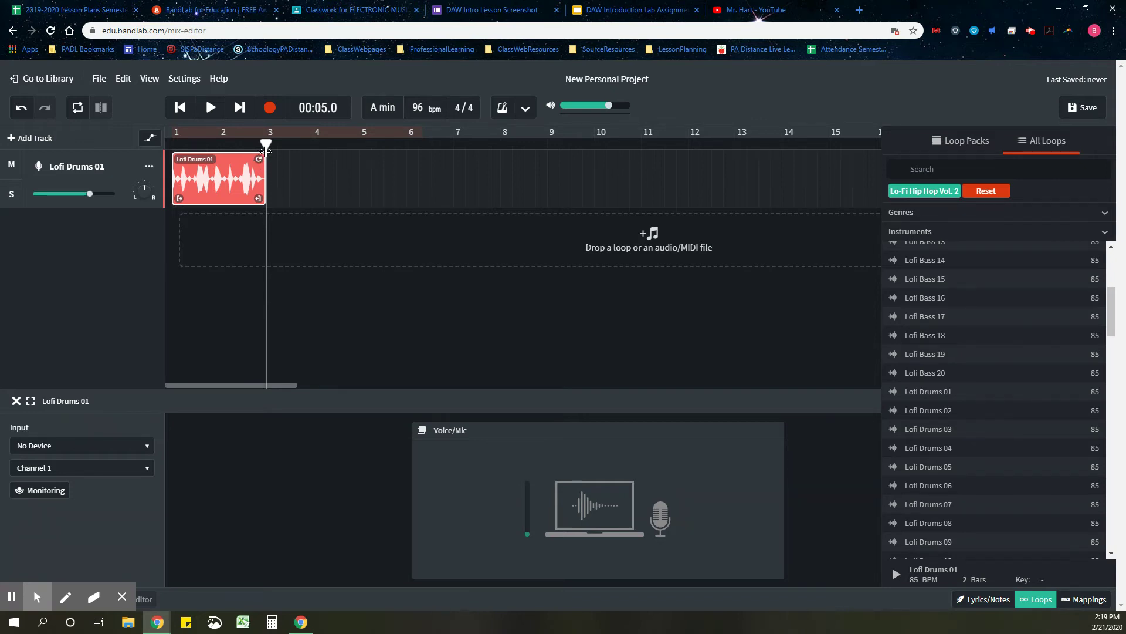
Close the loop browser and repeat the Lofi Drums 01 region up to the start of bar 17.
left_click_drag(258, 159, 891, 171)
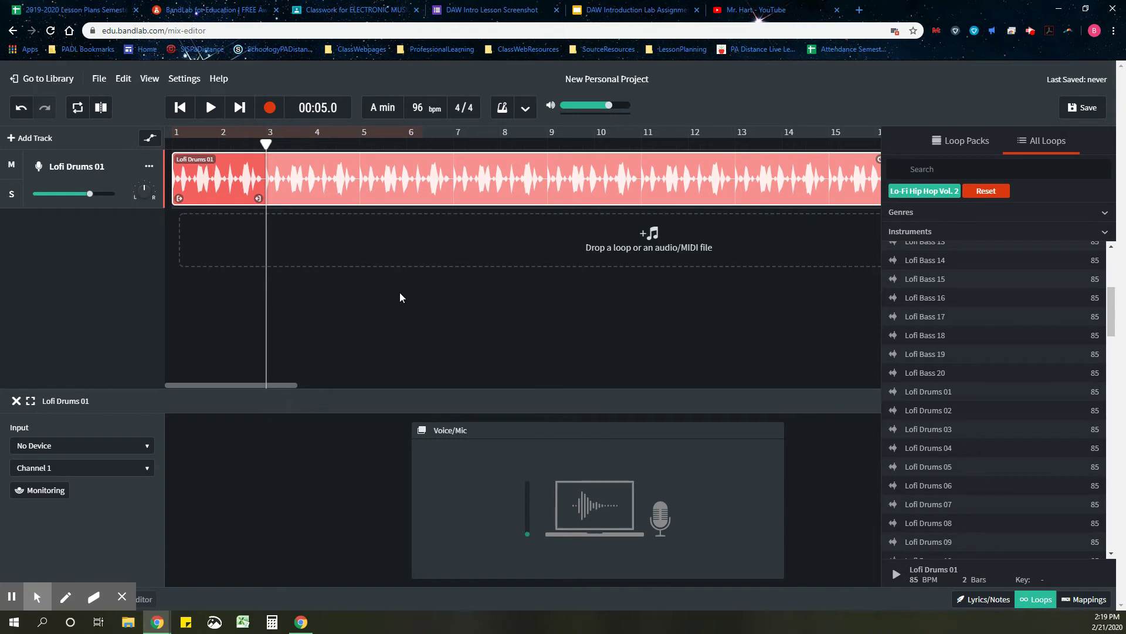
left_click(1037, 599)
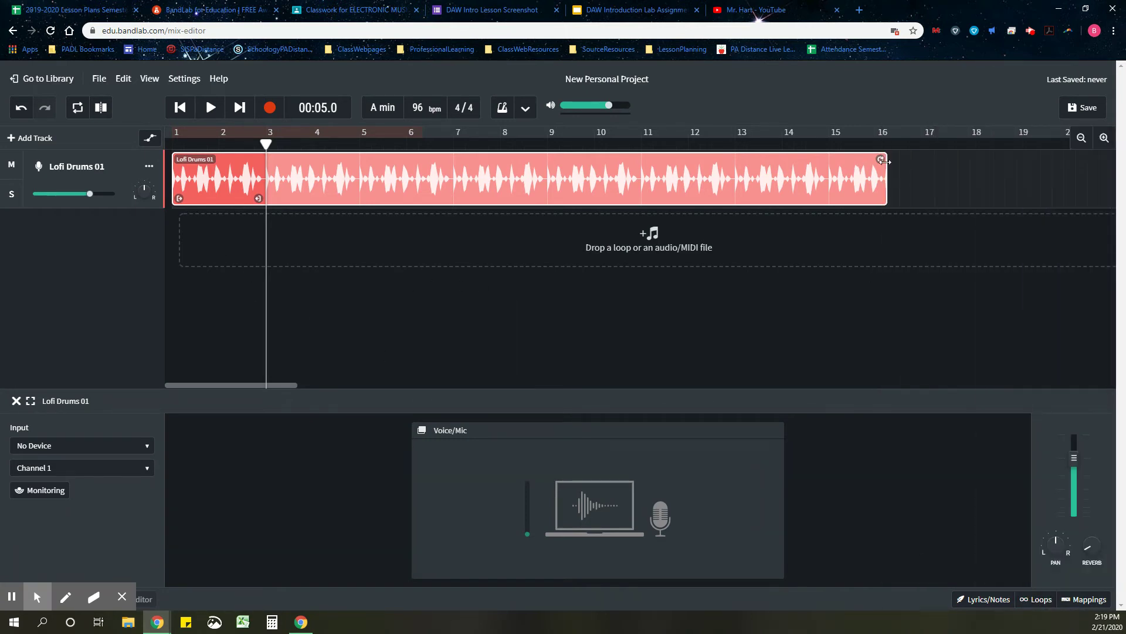
left_click_drag(880, 159, 913, 159)
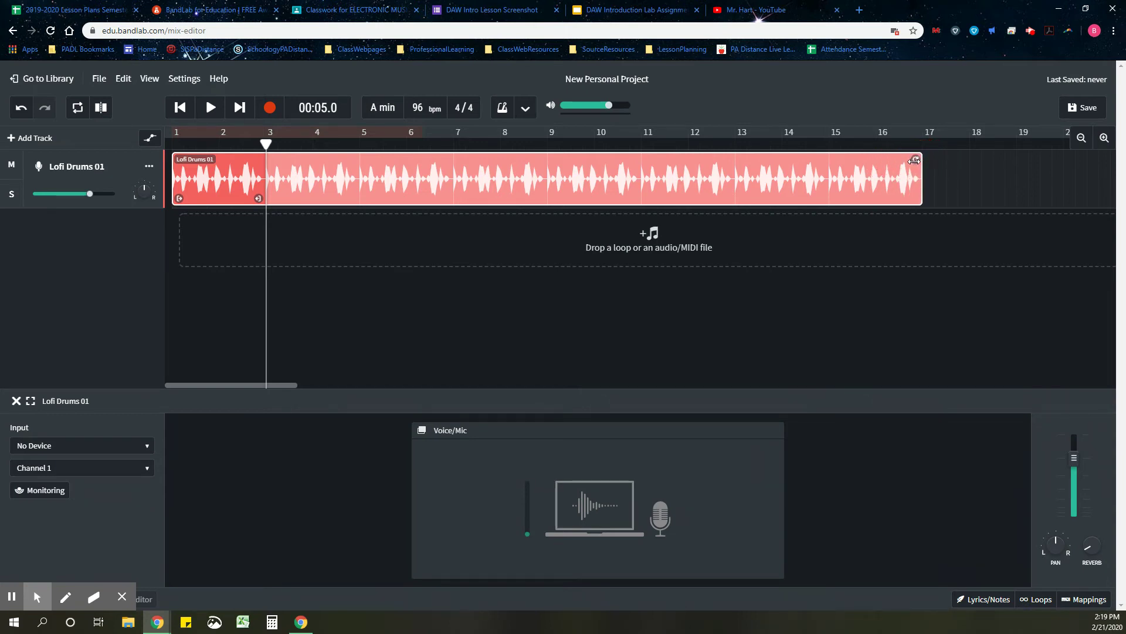
Return the playhead to the beginning and add a new virtual Instruments track.
left_click(171, 112)
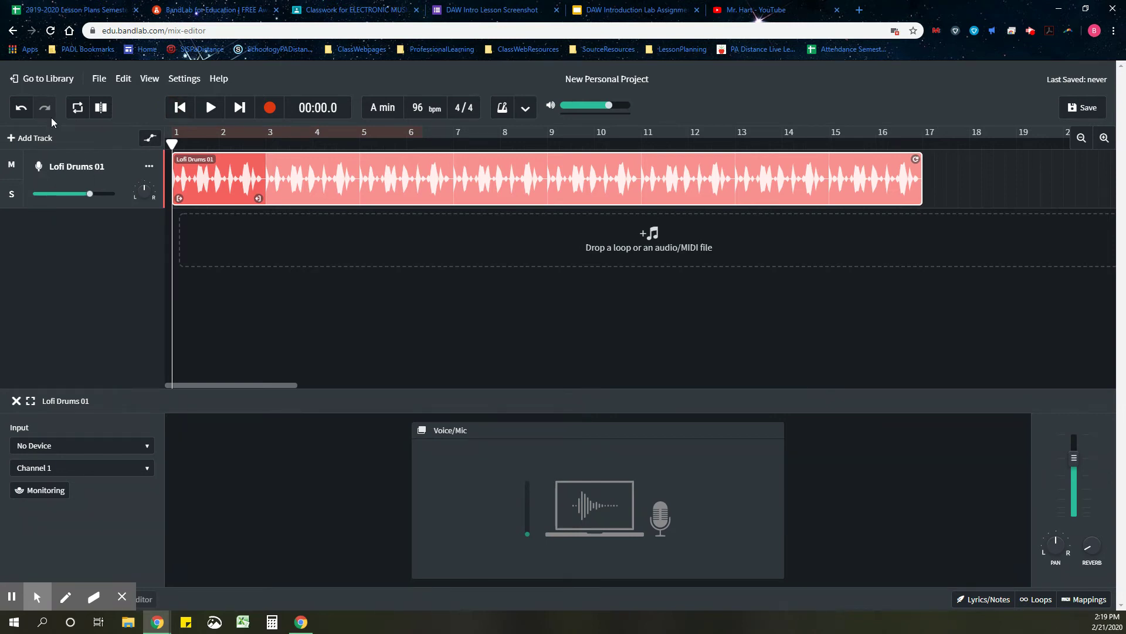
left_click(36, 140)
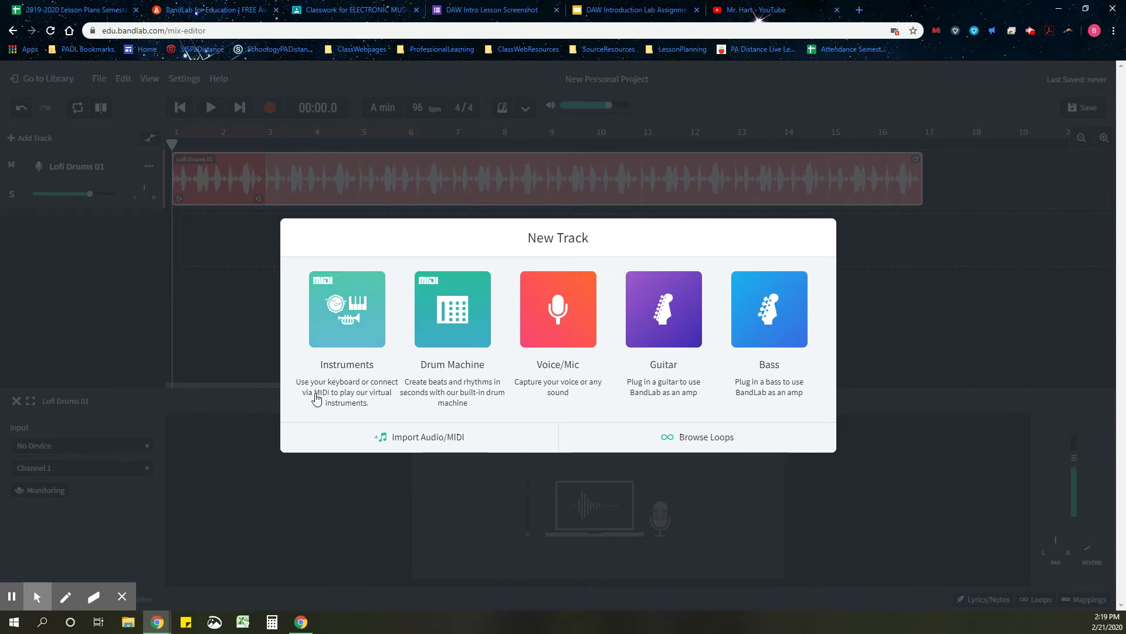
left_click(360, 321)
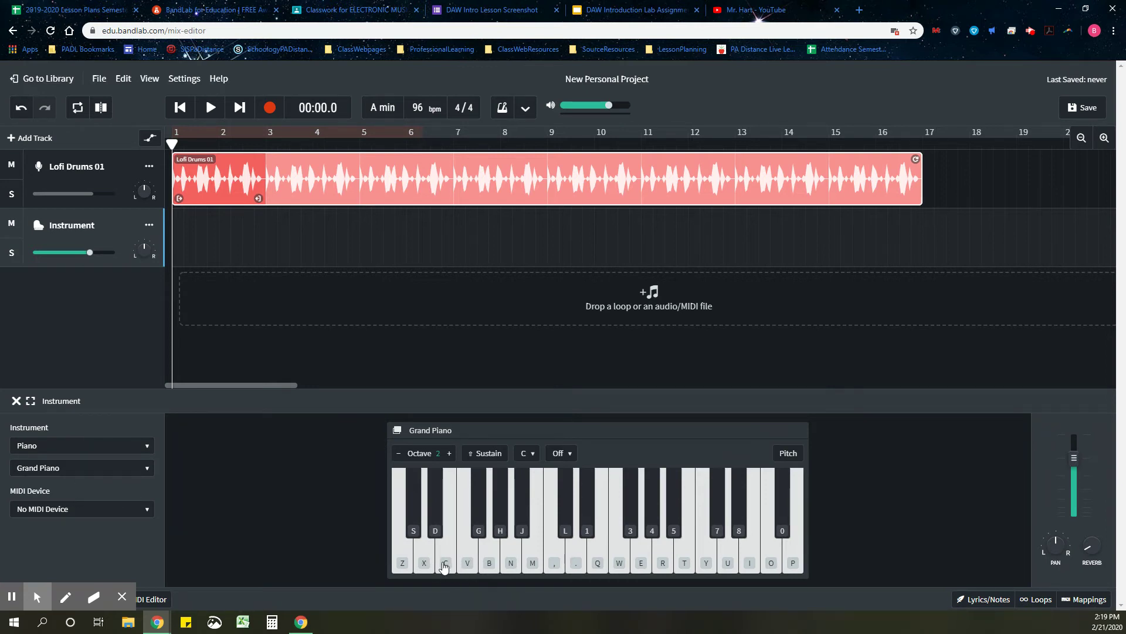
Try out the Grand Piano sound by playing the low C, D, E and F notes.
left_click(403, 552)
left_click(410, 553)
key("x")
key("c")
key("v")
key("c")
key("x")
key("z")
key("c")
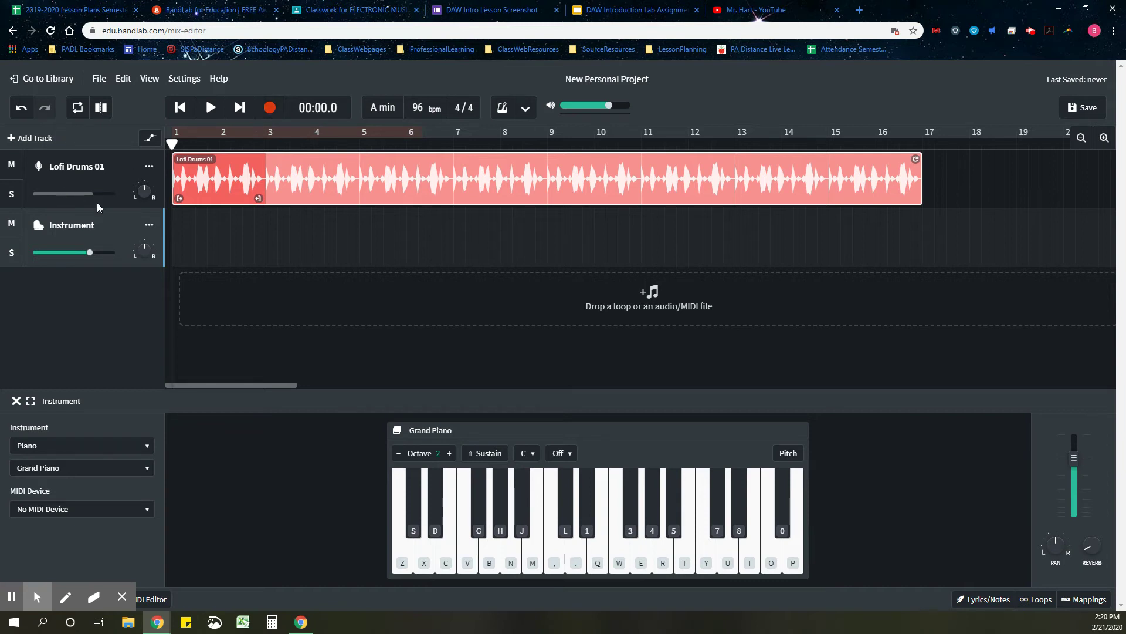
Play the project from the beginning, rehearse a low C, E and F piano pattern over the drums, and pause playback.
left_click(215, 116)
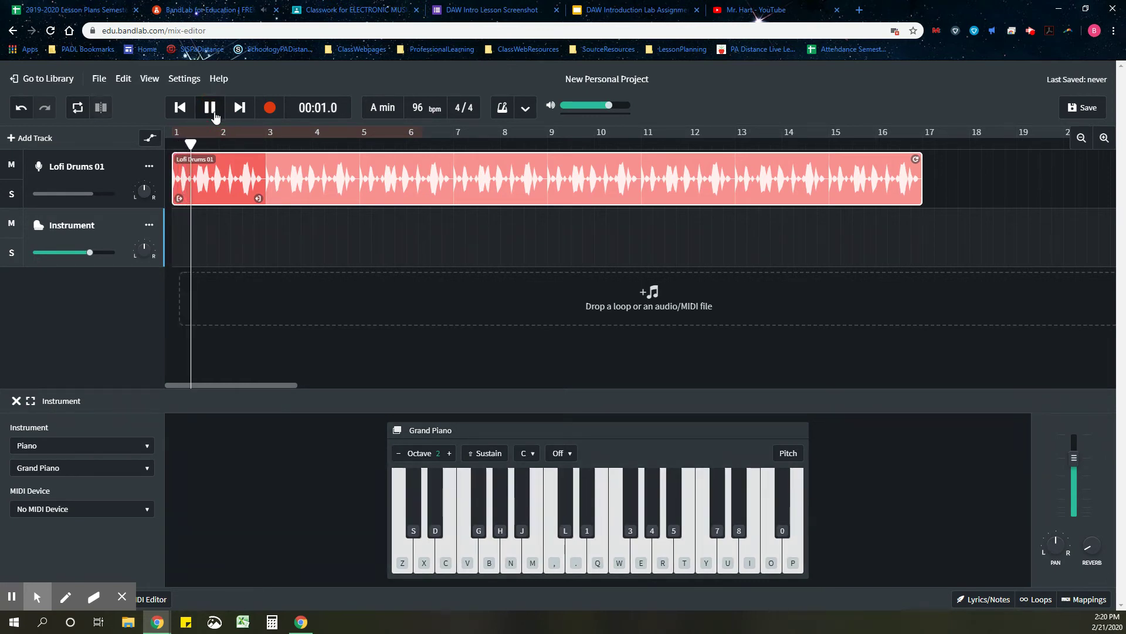
left_click(405, 561)
left_click(405, 561)
key("c")
left_click(404, 561)
left_click(404, 561)
key("v")
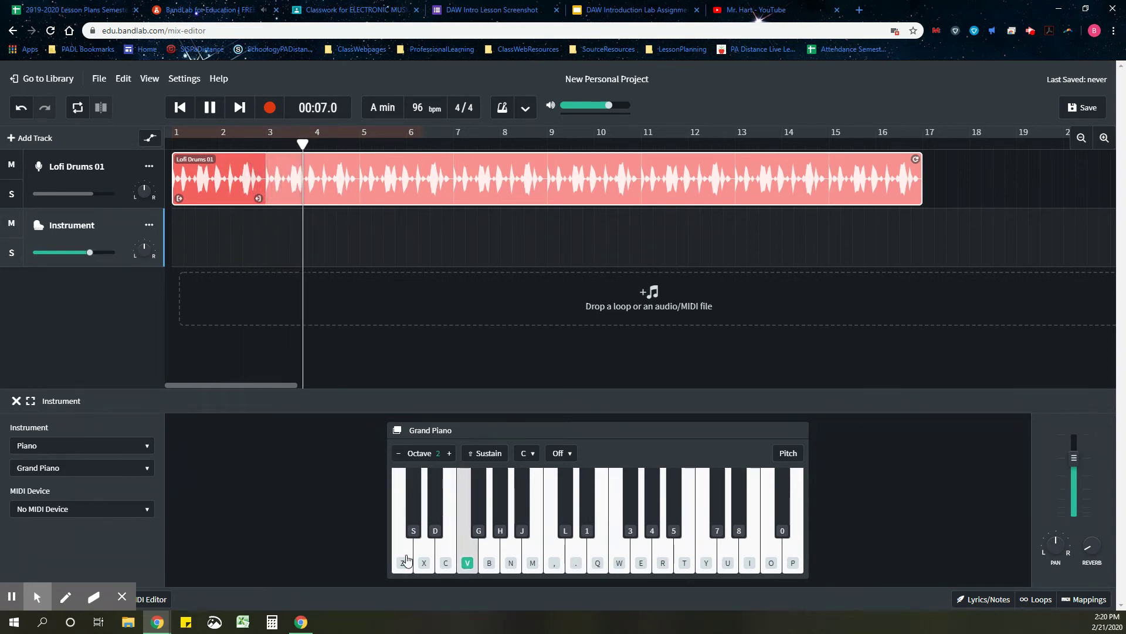
left_click(404, 561)
key("c")
left_click(405, 561)
left_click(405, 561)
key("v")
left_click(405, 562)
key("c")
left_click(405, 561)
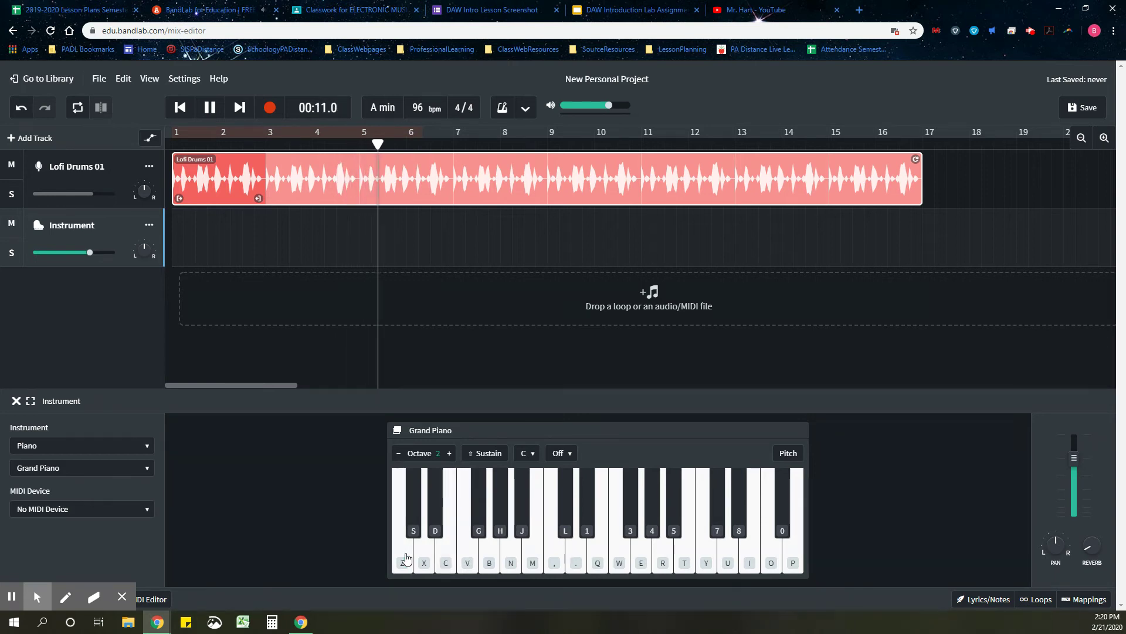
left_click(396, 522)
key("v")
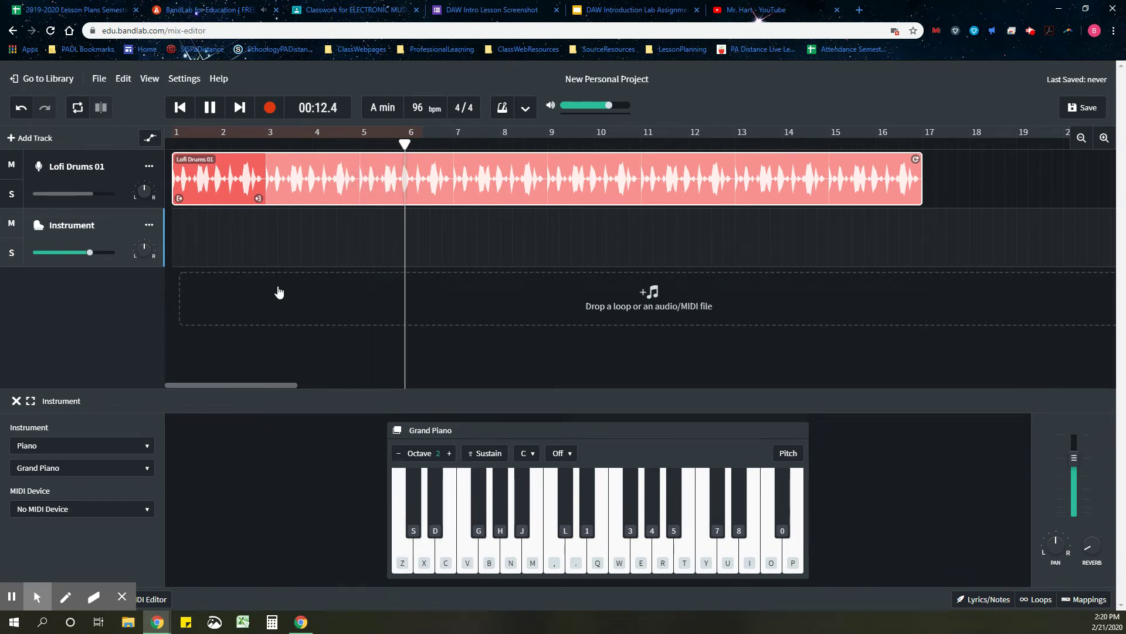
left_click(209, 108)
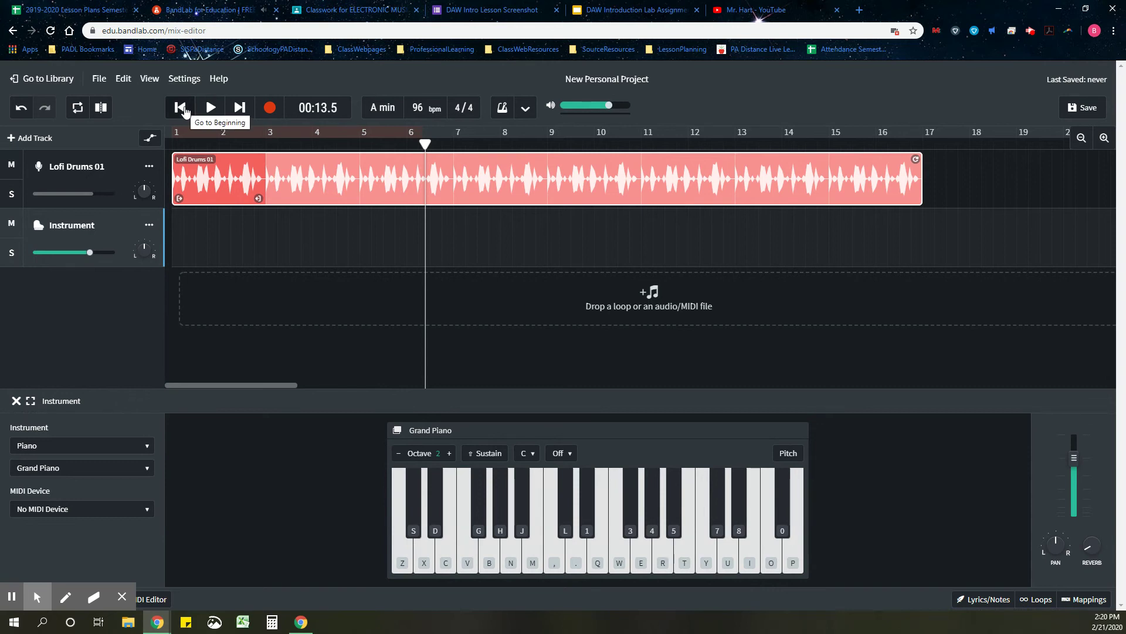
Resume playback, rehearse alternating low C and F piano notes over the drums, and pause.
left_click(210, 107)
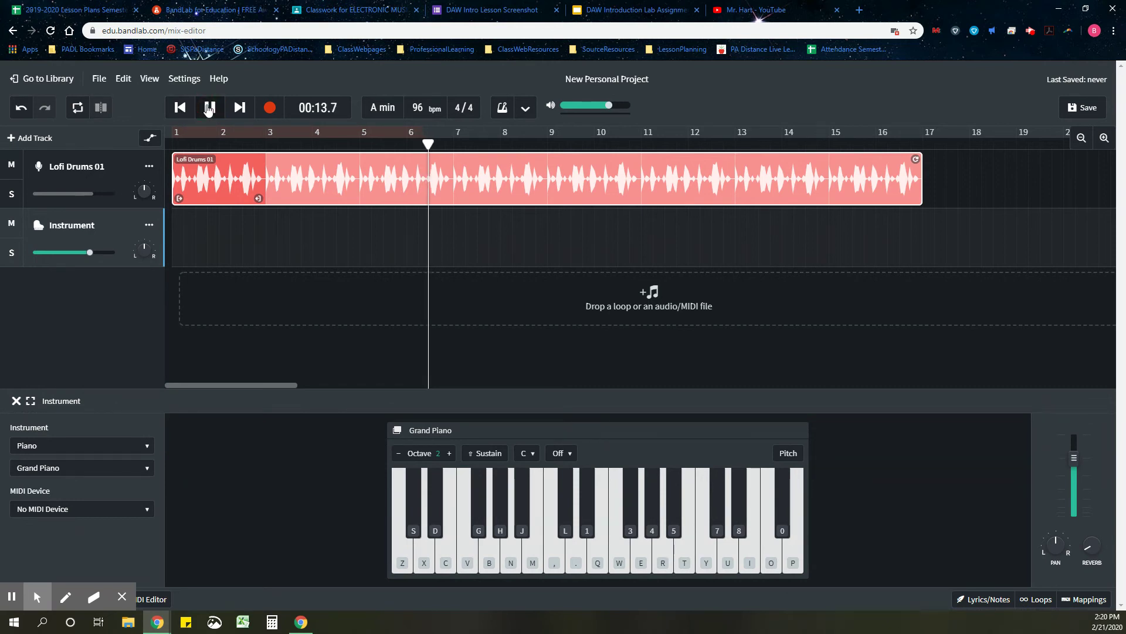
left_click(404, 563)
key("v")
left_click(404, 565)
key("v")
left_click(402, 567)
key("v")
key("z")
key("v")
key("z")
key("v")
key("z")
left_click(212, 108)
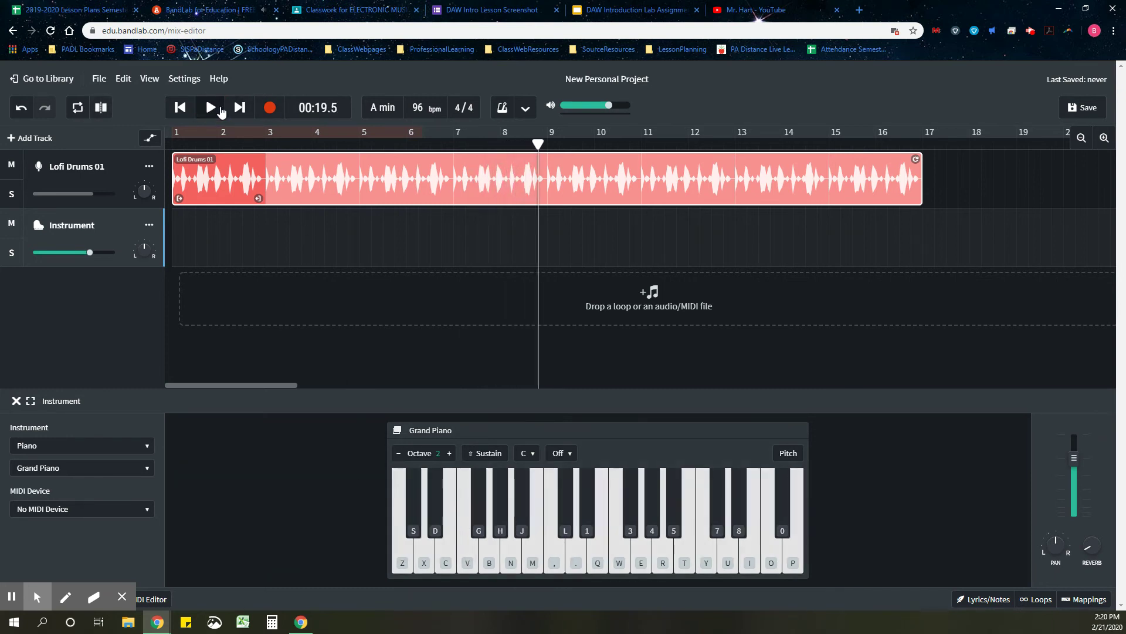
Return the playhead to the beginning, enable the metronome, and play the first bars to hear its click before pausing.
left_click_drag(538, 146, 122, 157)
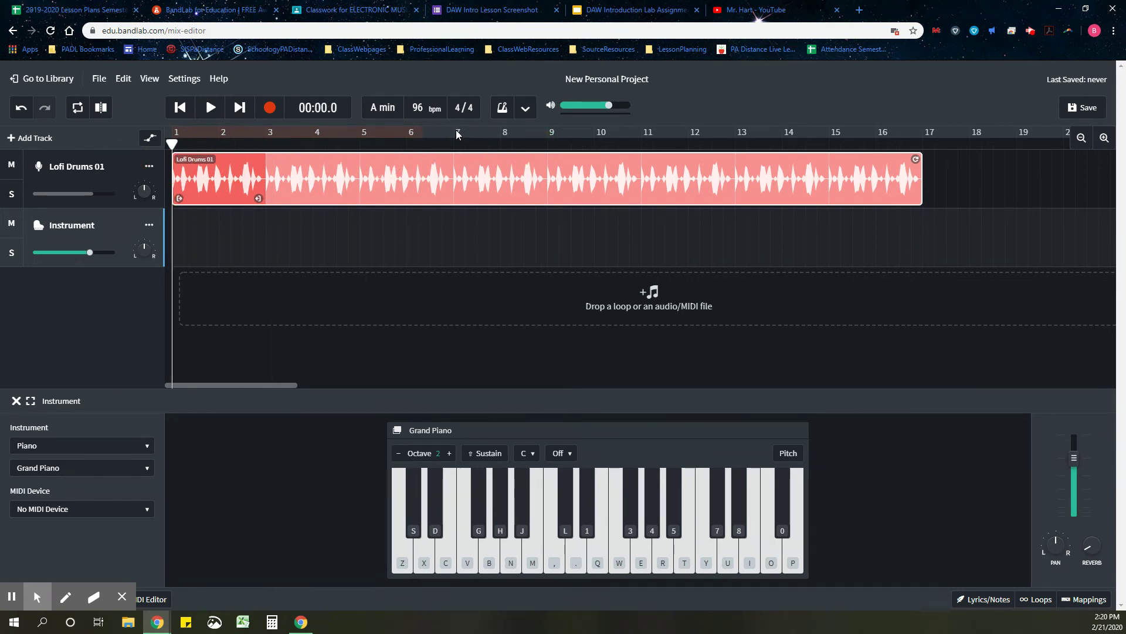
left_click(502, 113)
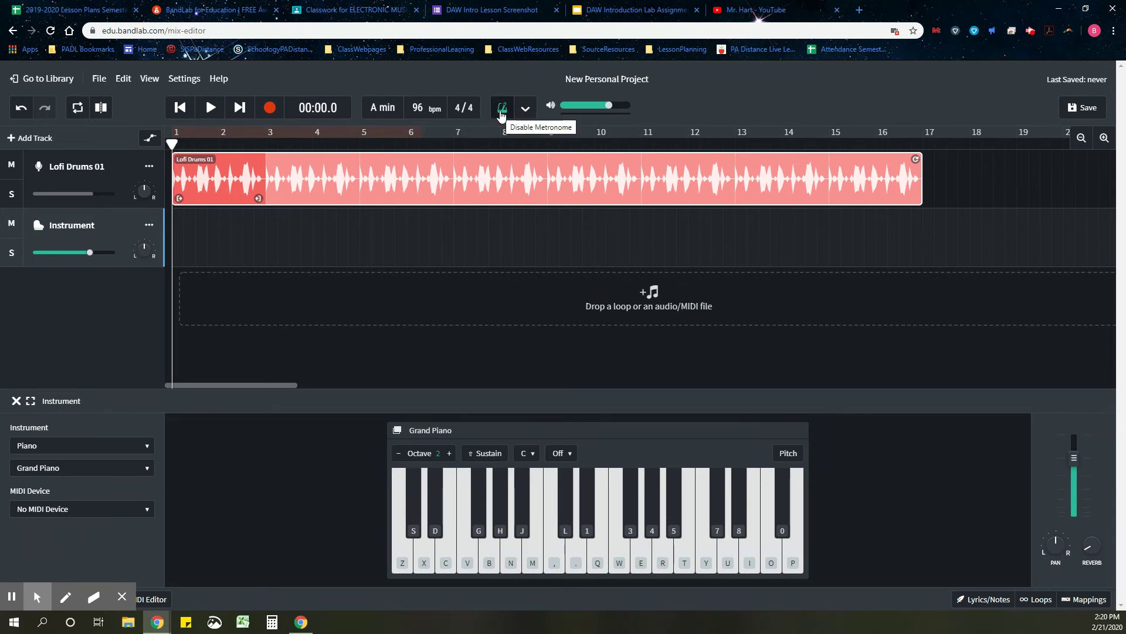
left_click(211, 108)
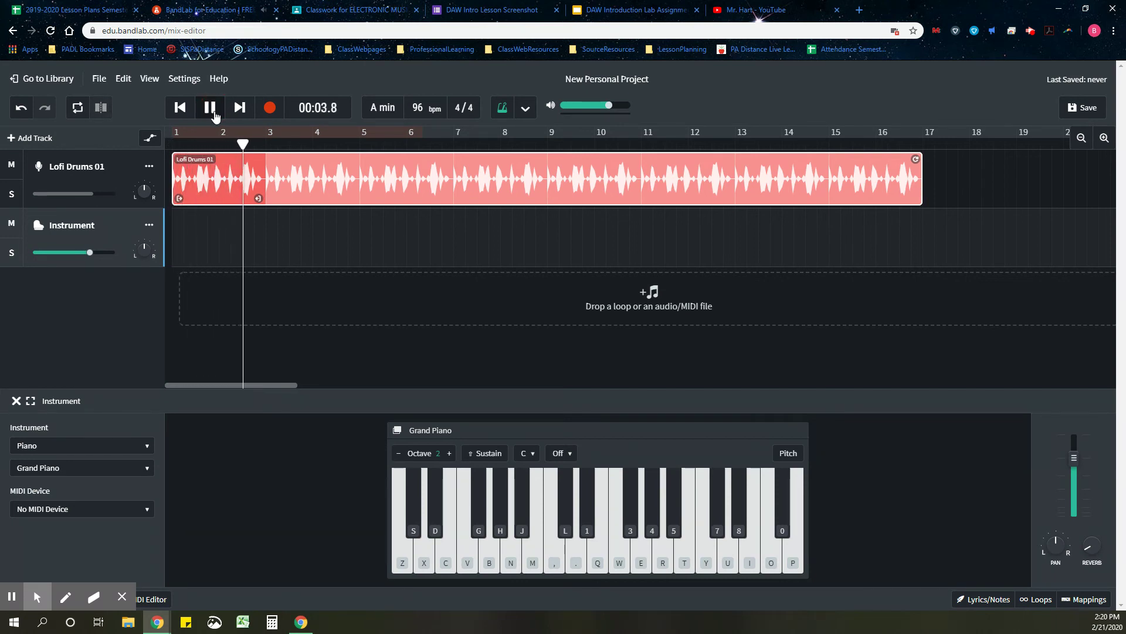
left_click(210, 109)
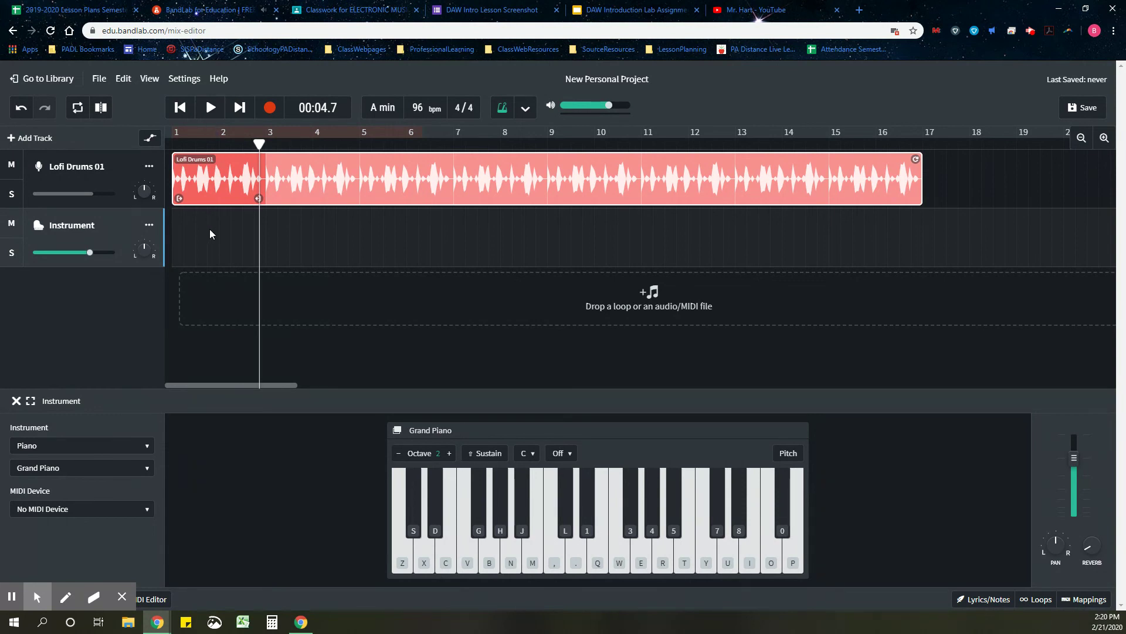
Play from the beginning with the metronome, rehearse repeated low C notes and a run up to G and back to E, and pause.
left_click_drag(260, 144, 145, 158)
left_click(211, 108)
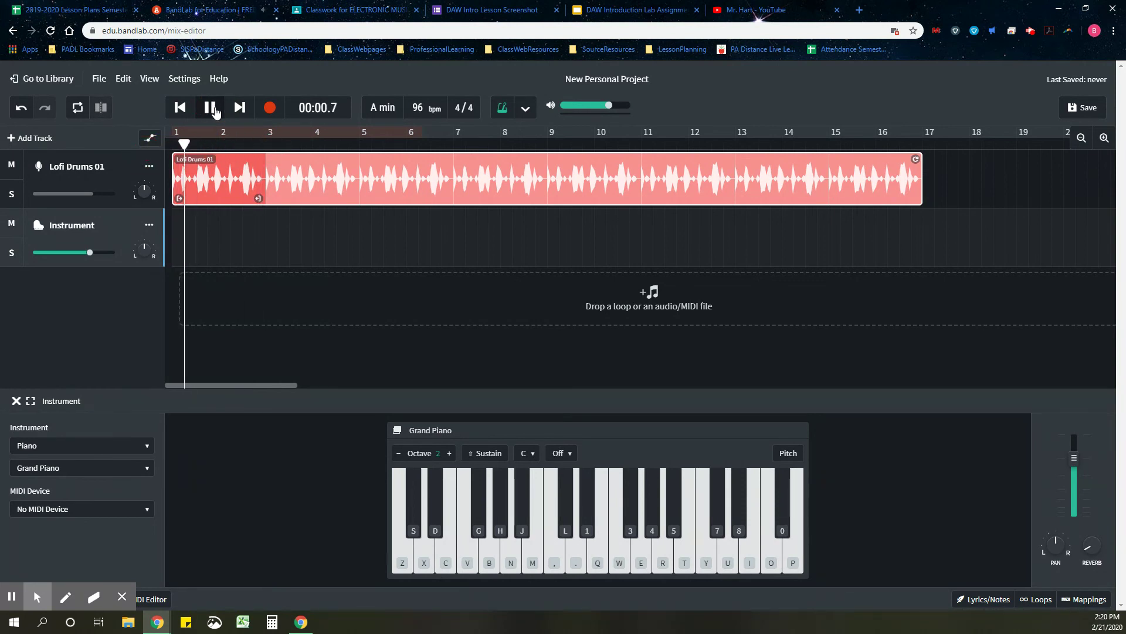
left_click(402, 560)
left_click(401, 561)
left_click(401, 560)
left_click(401, 561)
left_click(401, 560)
left_click(401, 560)
left_click(401, 559)
left_click(399, 559)
left_click(399, 558)
left_click(397, 557)
key("x")
key("c")
key("v")
key("b")
key("v")
key("c")
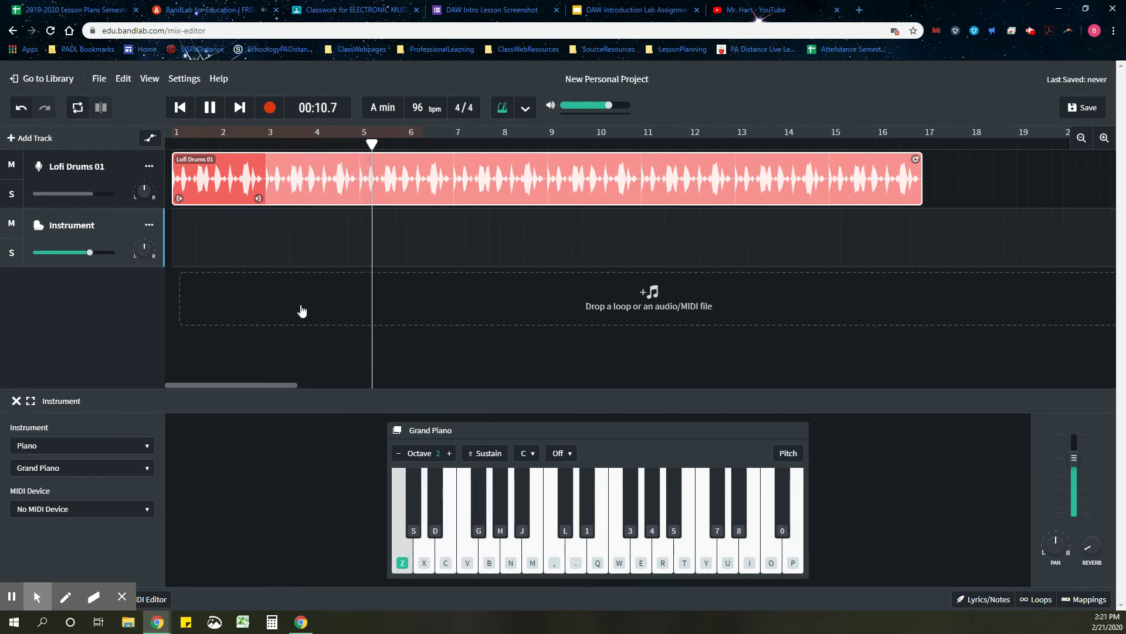
left_click(212, 111)
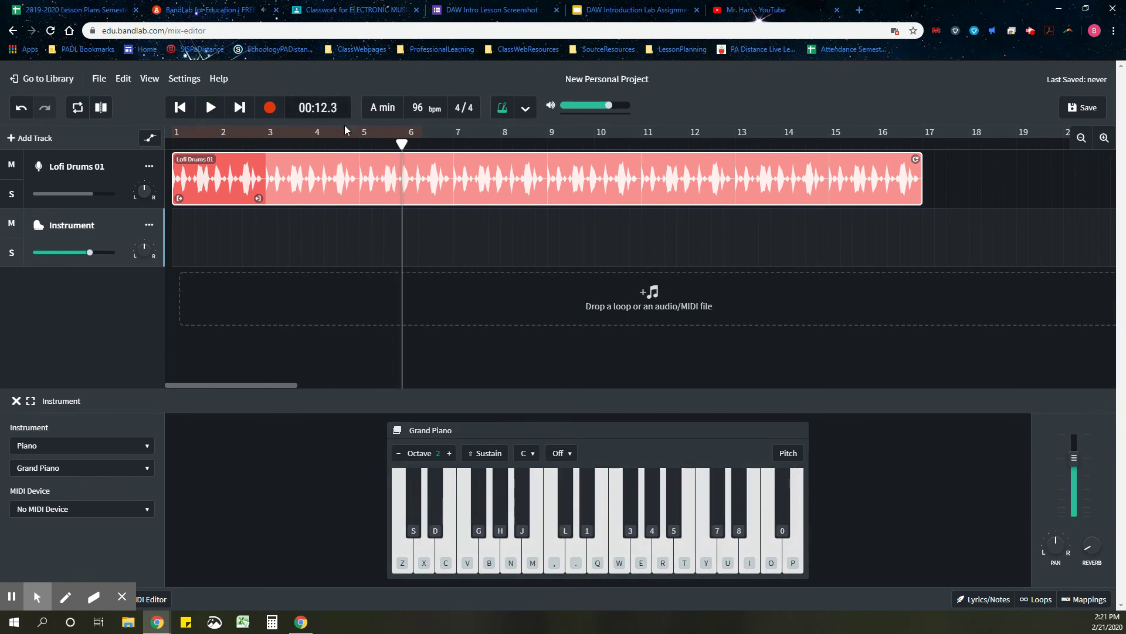
With the Instrument track soloed, record a Grand Piano pattern of low C, E and F notes from the beginning through bar 4.
left_click_drag(403, 144, 127, 161)
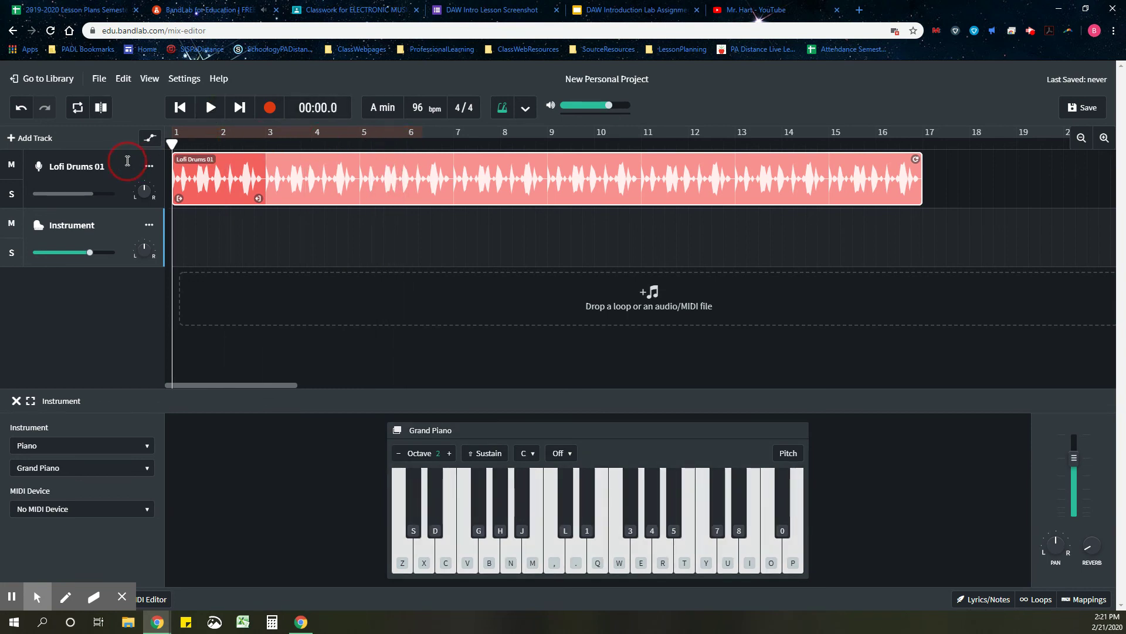
left_click(269, 109)
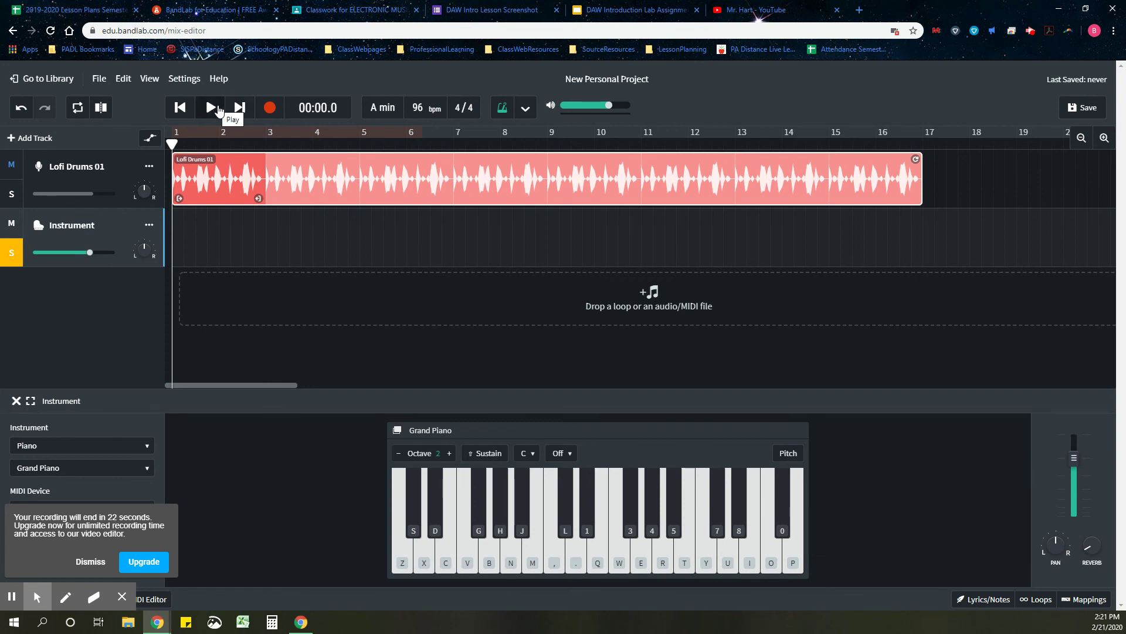
left_click(268, 108)
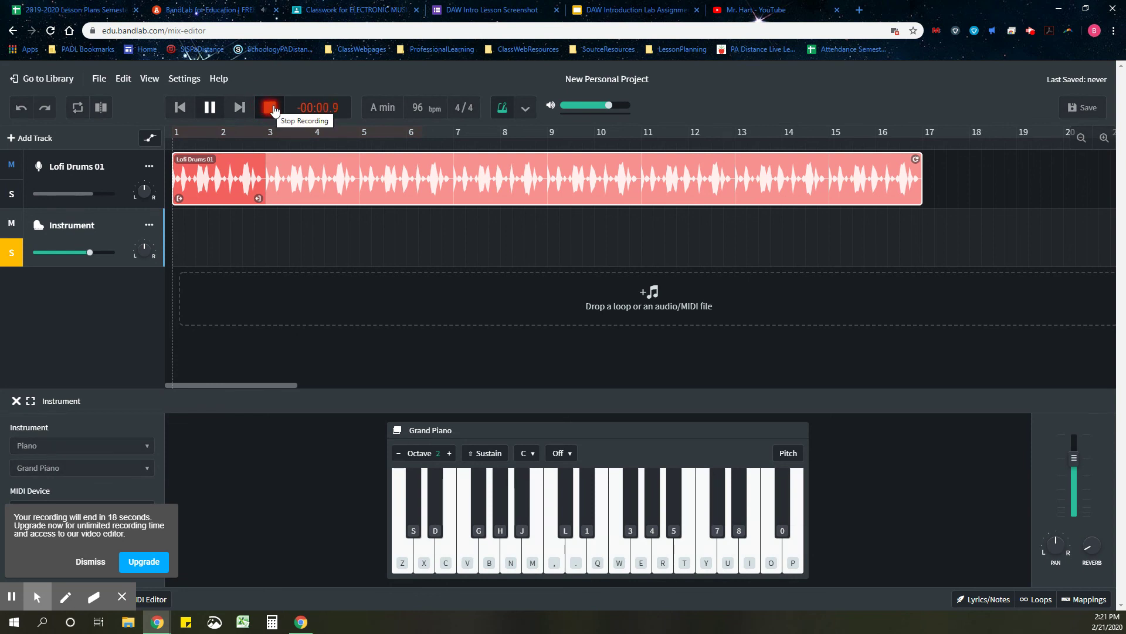
key("z")
key("z")
key("z")
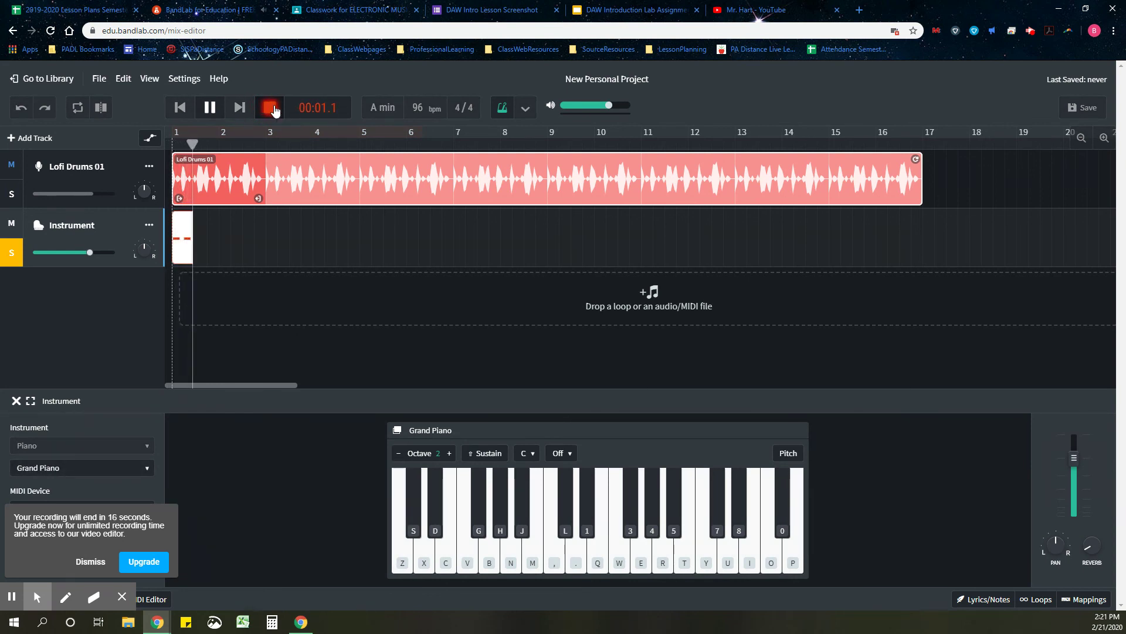
key("z")
key("c")
key("z")
key("z")
key("z")
key("z")
key("v")
key("z")
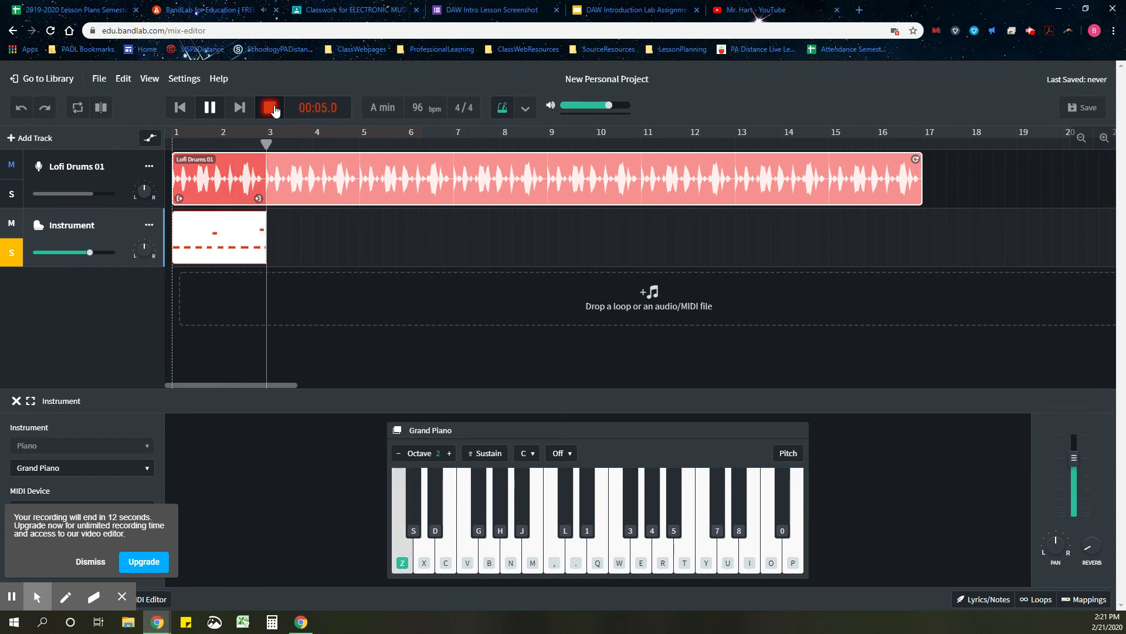
key("z")
key("z")
key("z")
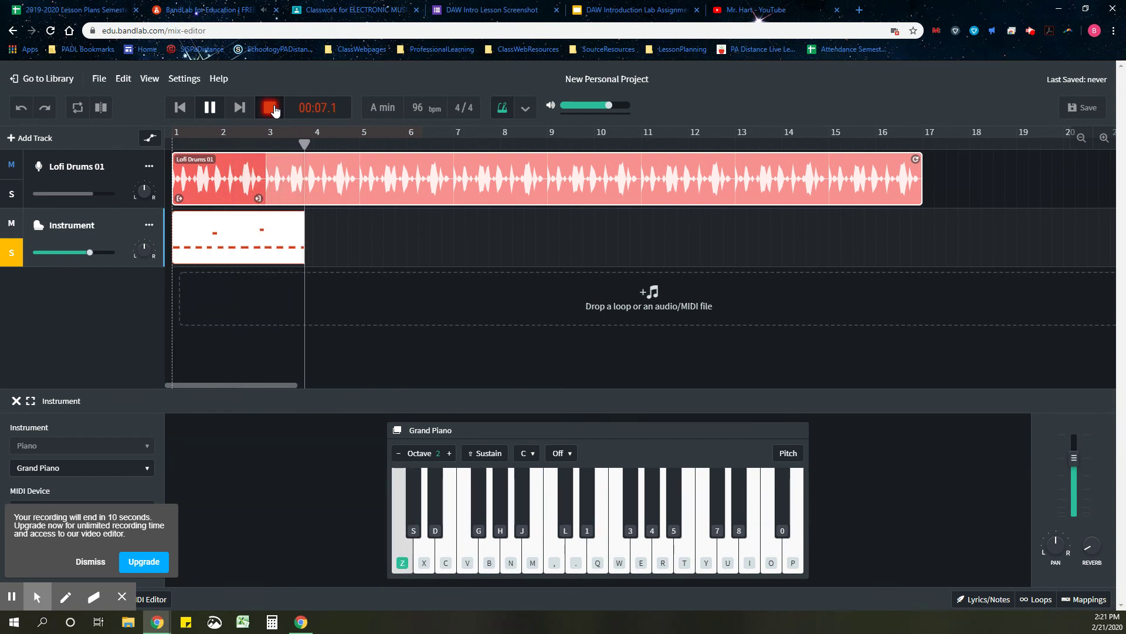
key("c")
key("c")
key("v")
key("z")
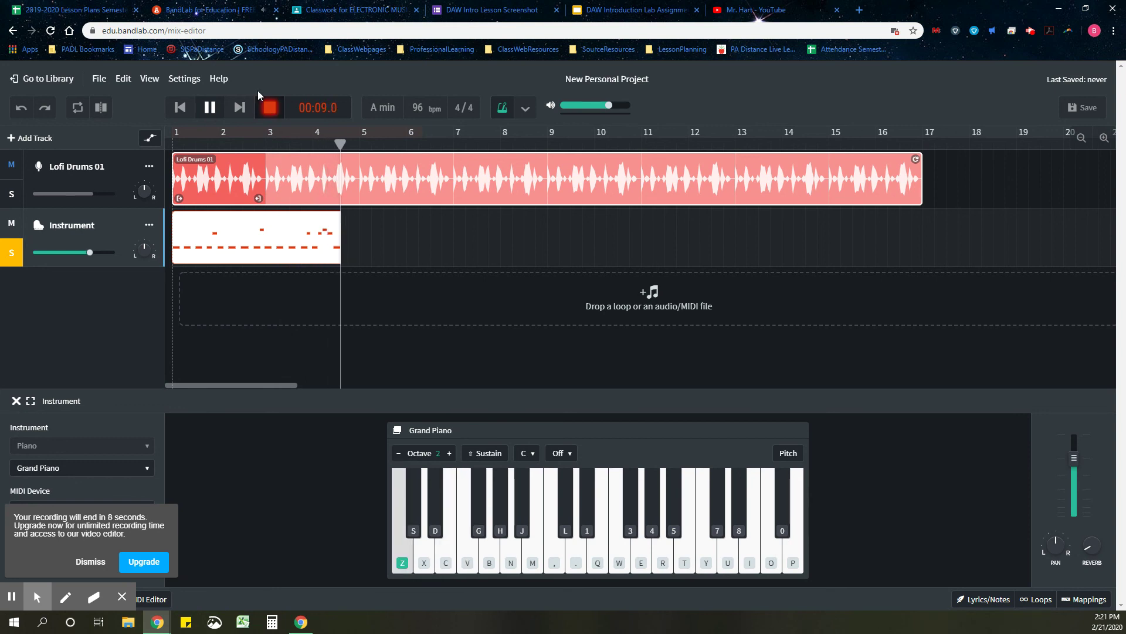
left_click(269, 109)
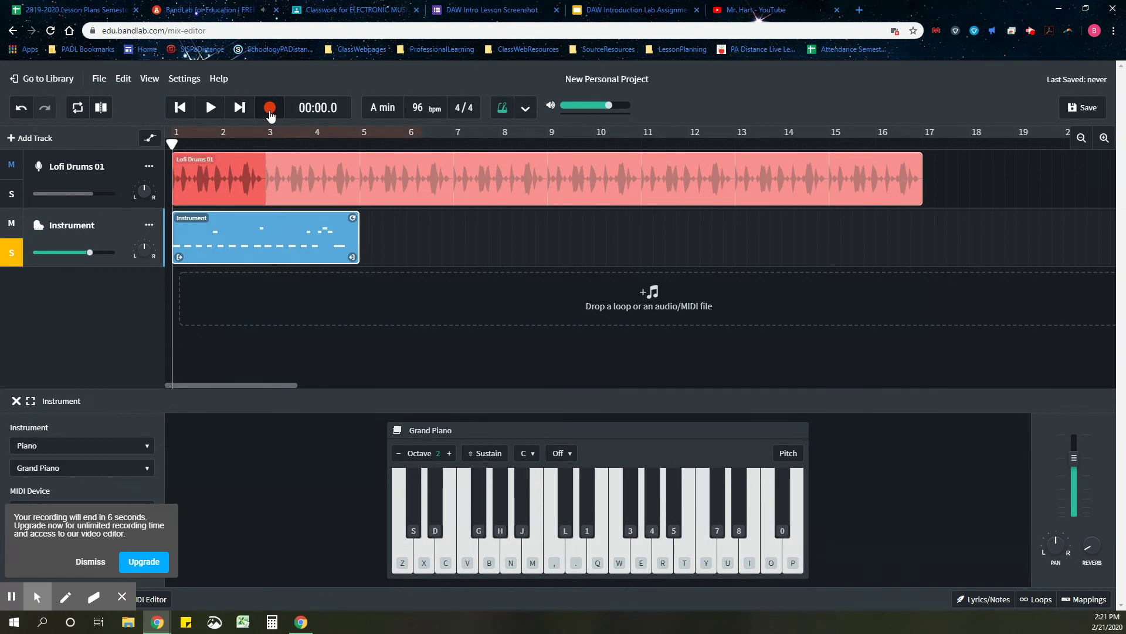